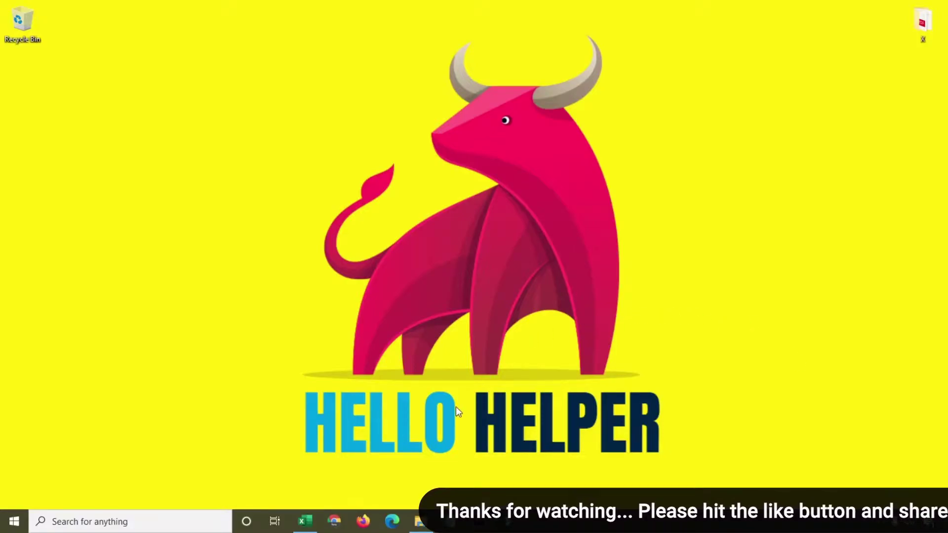
# Launch Firefox from the taskbar so its New Tab page appears.
pyautogui.click(363, 520)
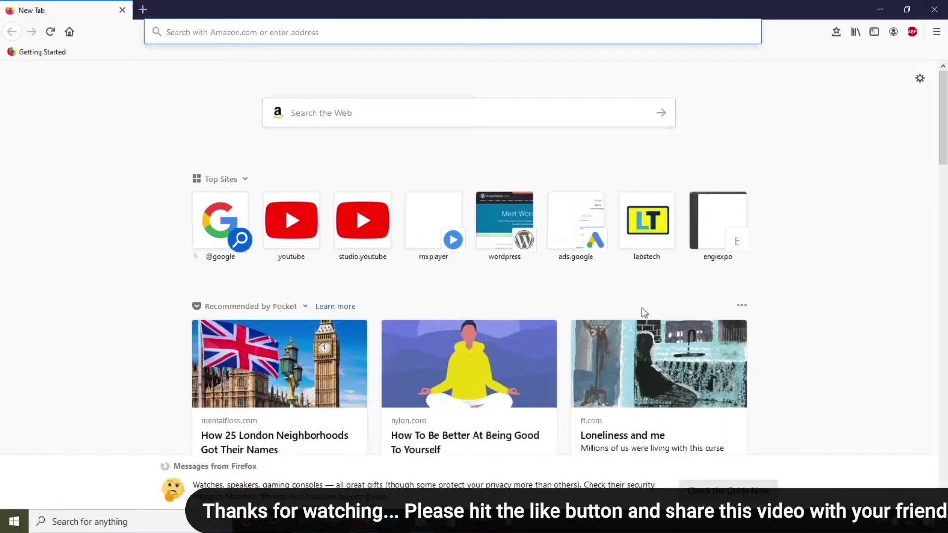
# Open Firefox Options and go to the Home section with homepage and new-tab settings.
pyautogui.click(936, 32)
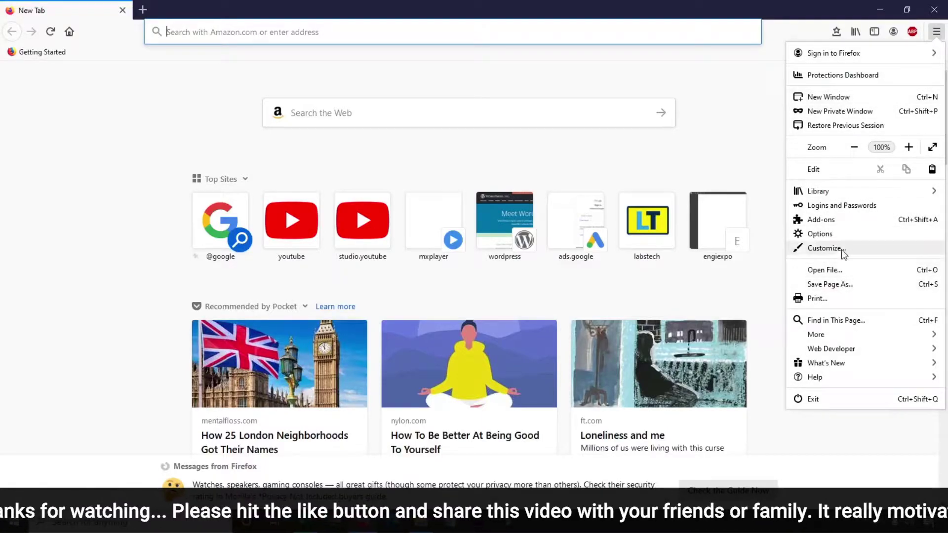
pyautogui.click(819, 238)
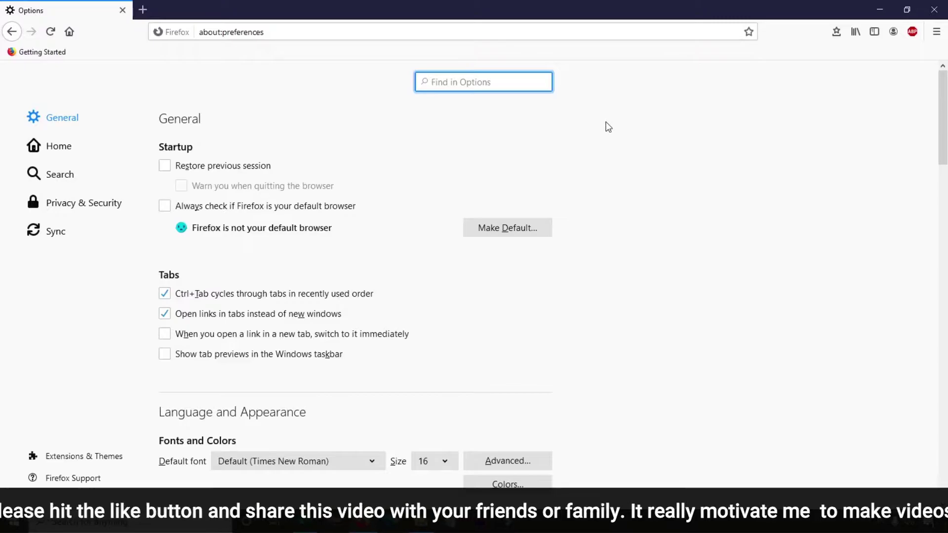
pyautogui.click(61, 146)
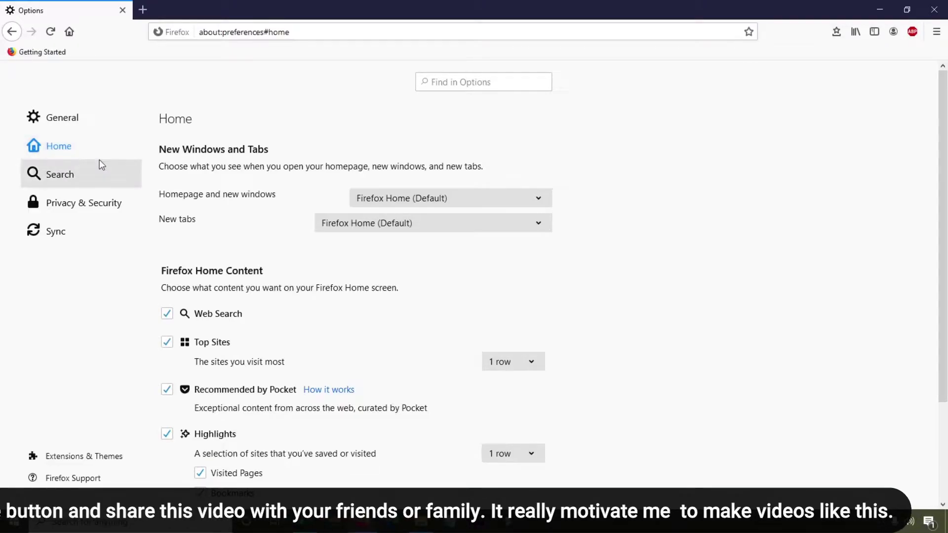
# Highlight the Home heading and the 'Homepage and new windows' and 'New tabs' labels.
pyautogui.moveTo(152, 119); pyautogui.dragTo(226, 122)
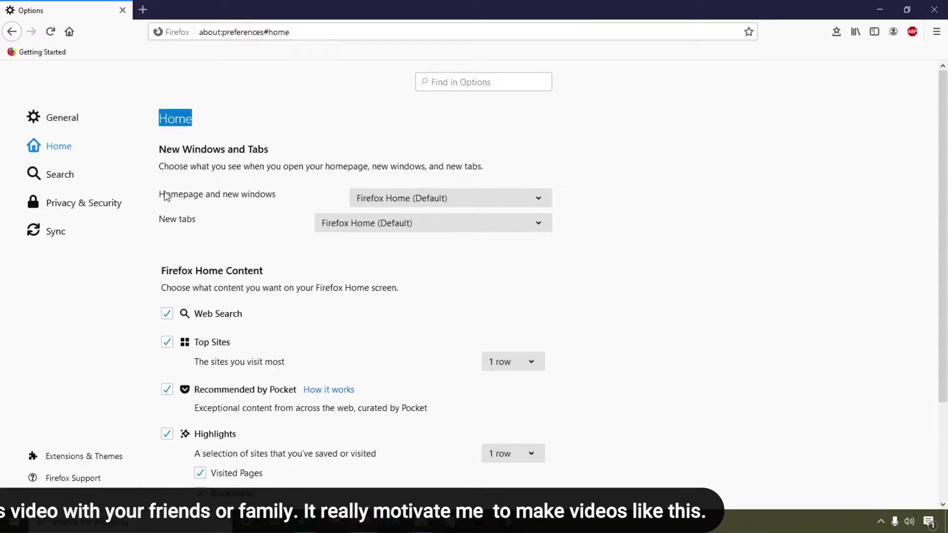
pyautogui.moveTo(161, 197); pyautogui.dragTo(274, 197)
pyautogui.click(197, 224)
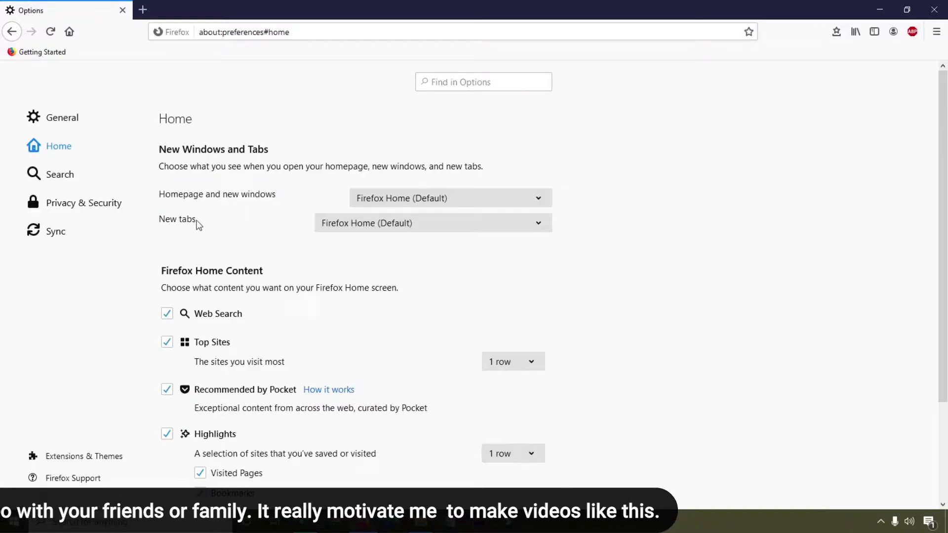
pyautogui.moveTo(201, 223); pyautogui.dragTo(154, 219)
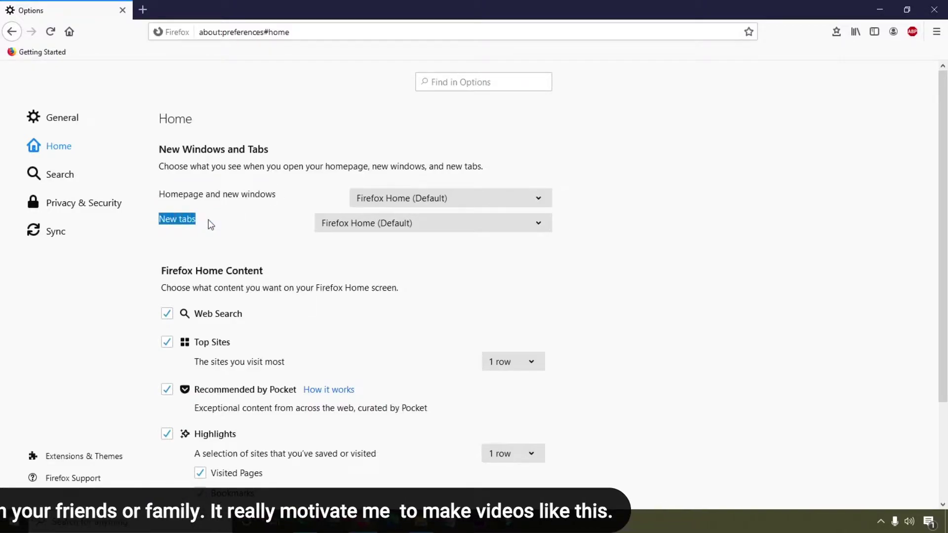
# Open a new tab showing Firefox Home, then return to Options and highlight the homepage label.
pyautogui.click(143, 10)
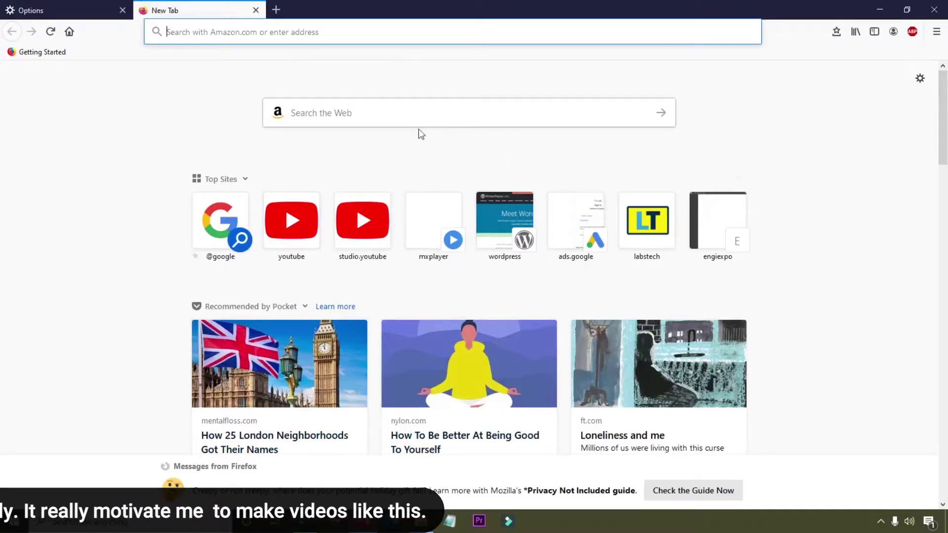
pyautogui.click(77, 17)
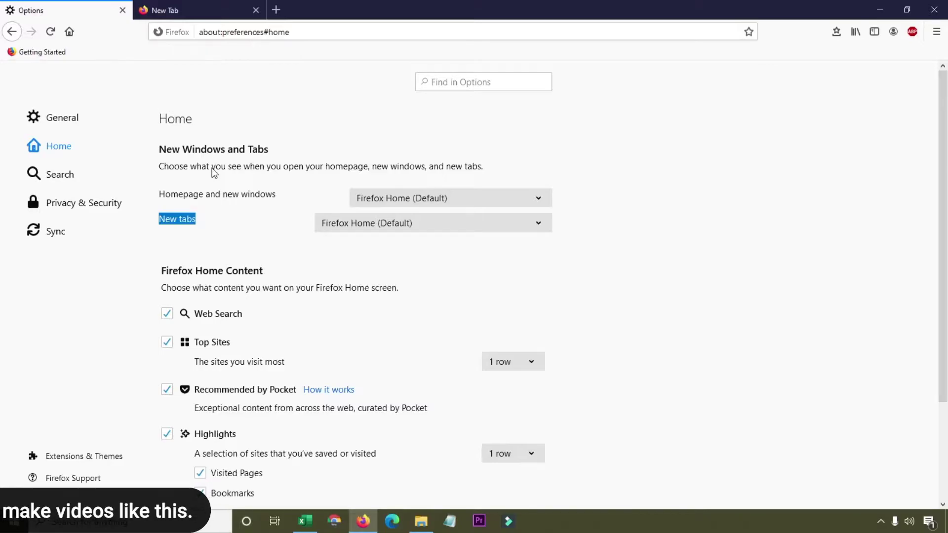
pyautogui.click(170, 197)
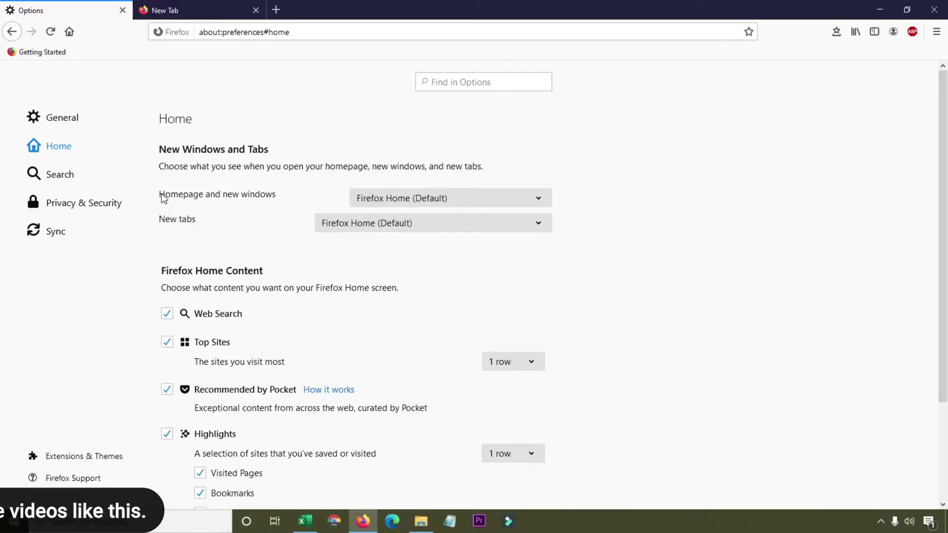
pyautogui.moveTo(159, 195); pyautogui.dragTo(285, 199)
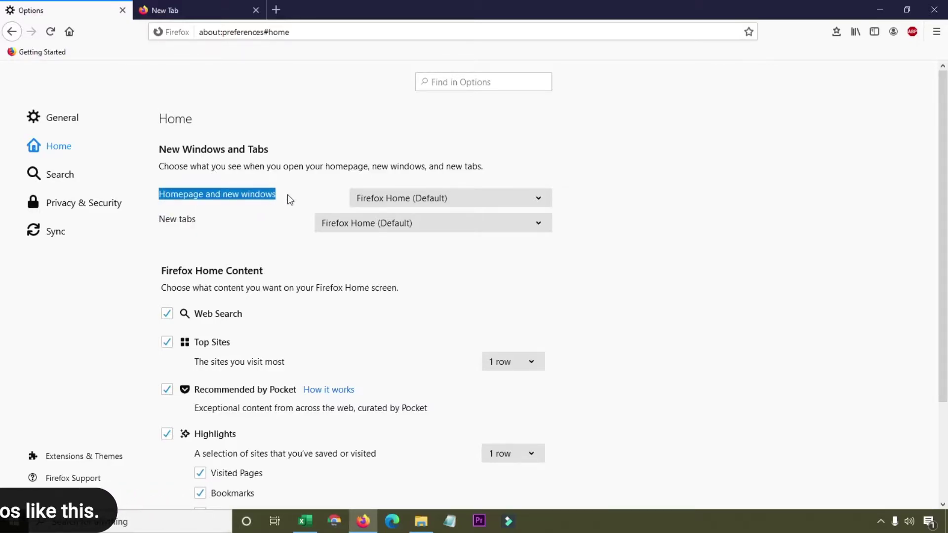
pyautogui.click(411, 196)
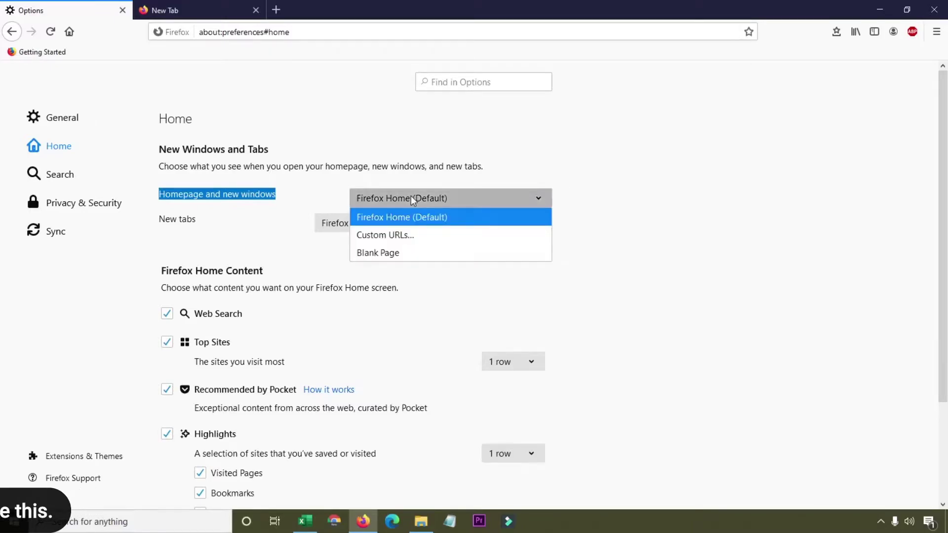
pyautogui.click(393, 235)
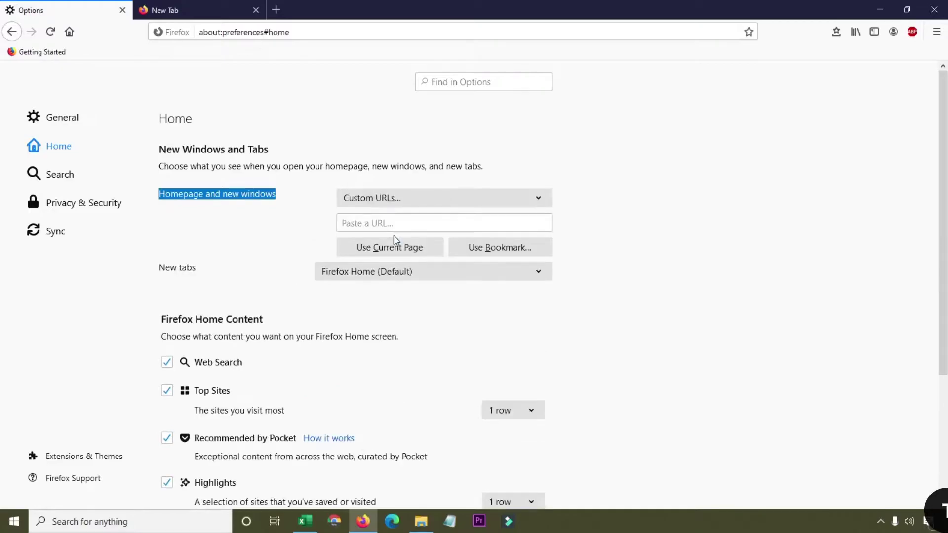
pyautogui.click(385, 225)
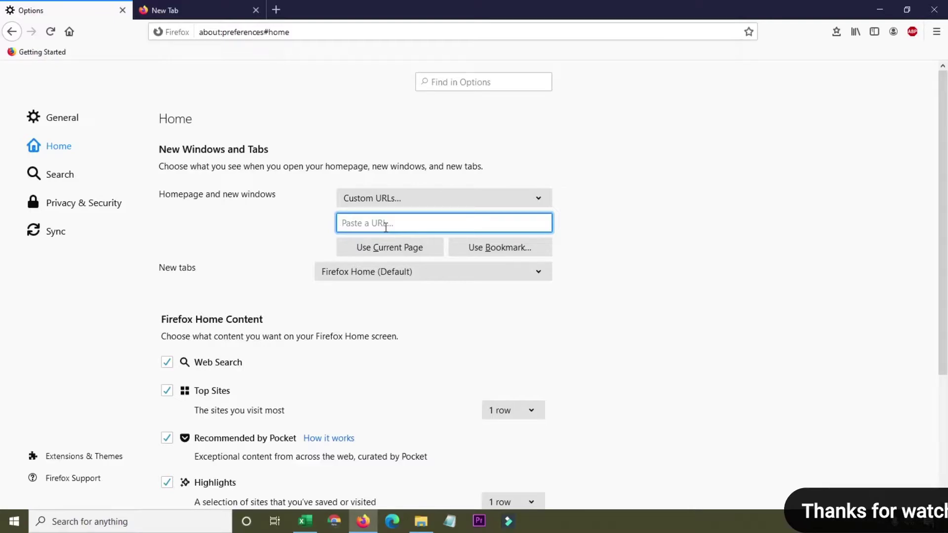
pyautogui.click(386, 226)
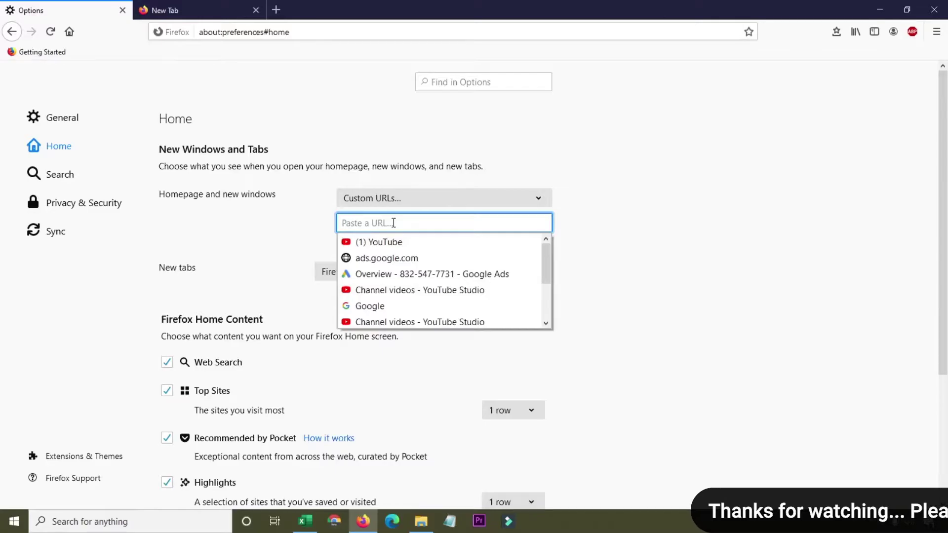
pyautogui.write('labstech.')
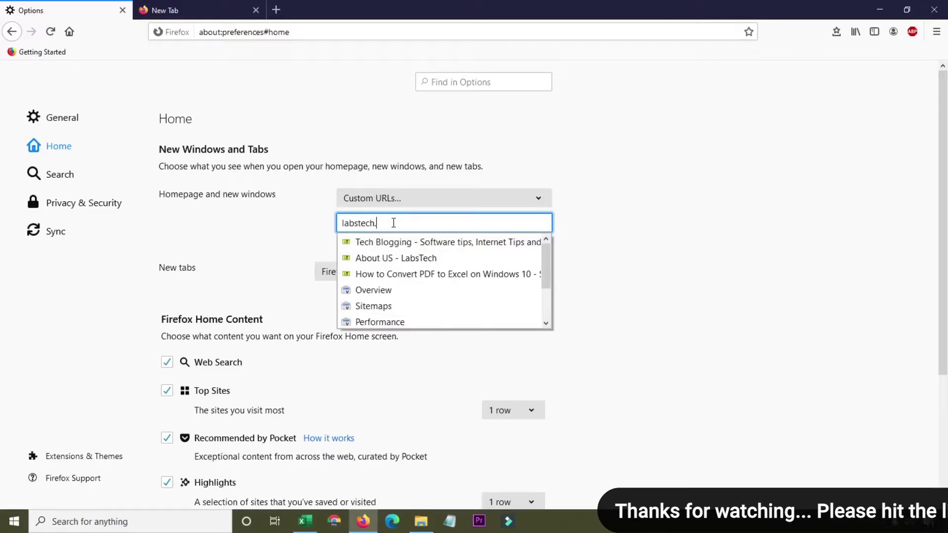
pyautogui.write('org')
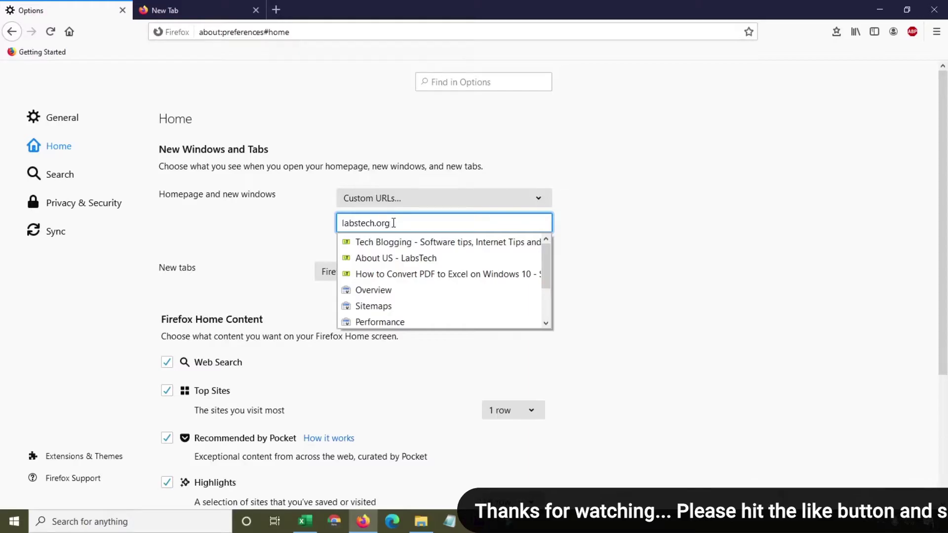
pyautogui.press('Return')
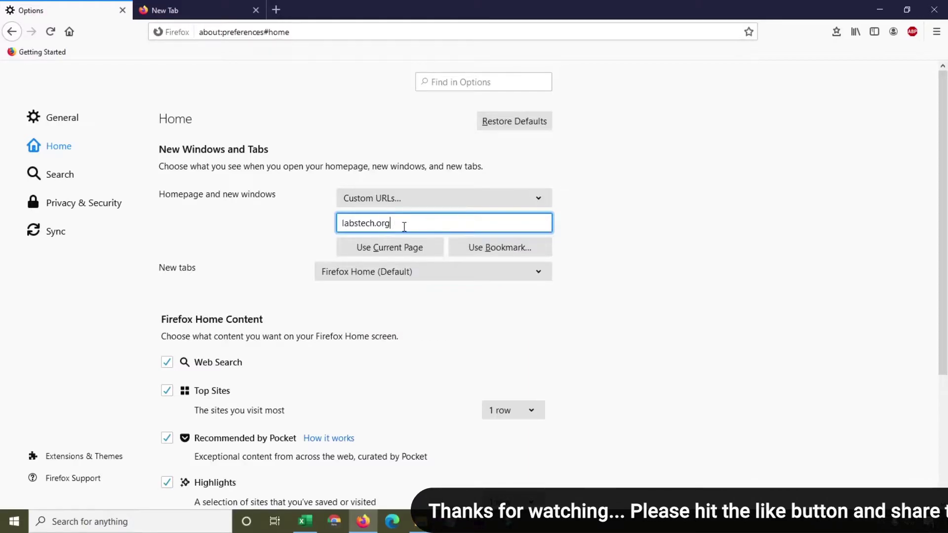
pyautogui.press('Home')
pyautogui.write('https')
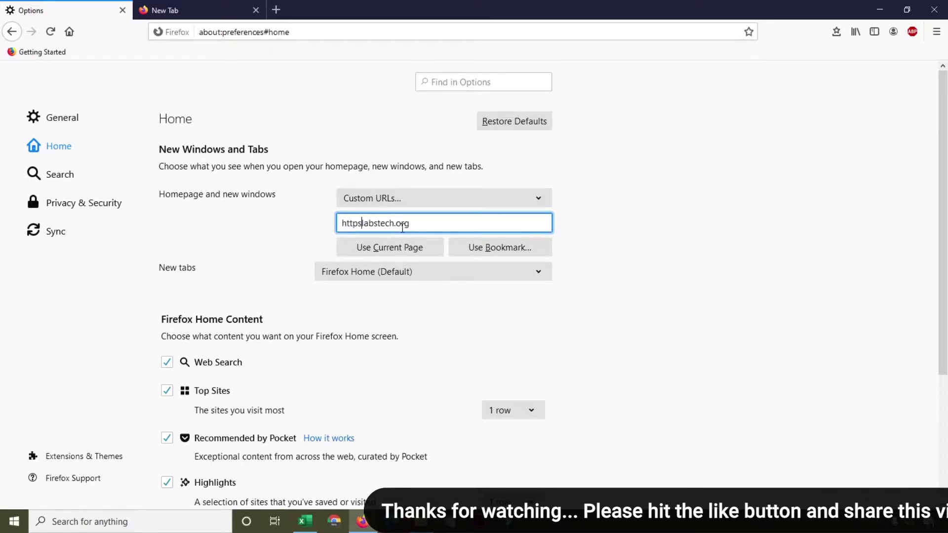
pyautogui.write('://')
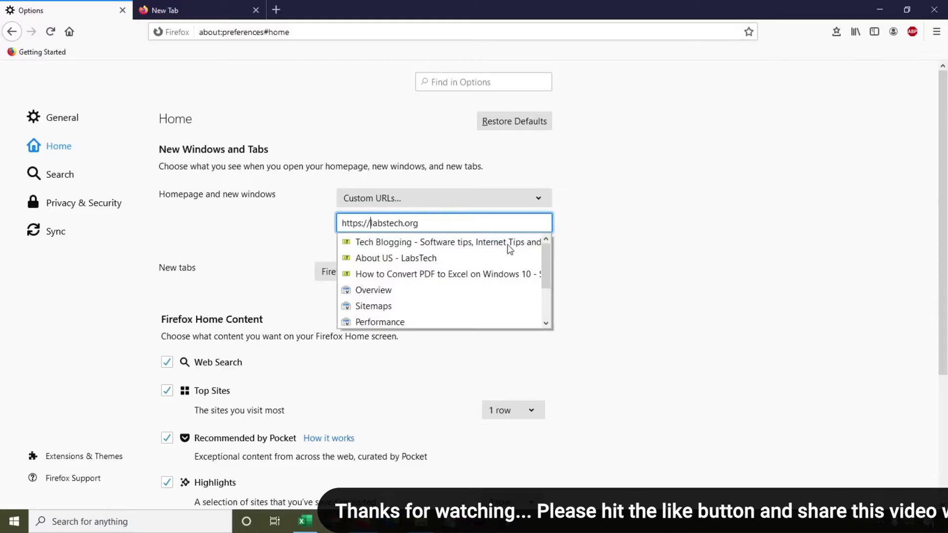
pyautogui.press('Return')
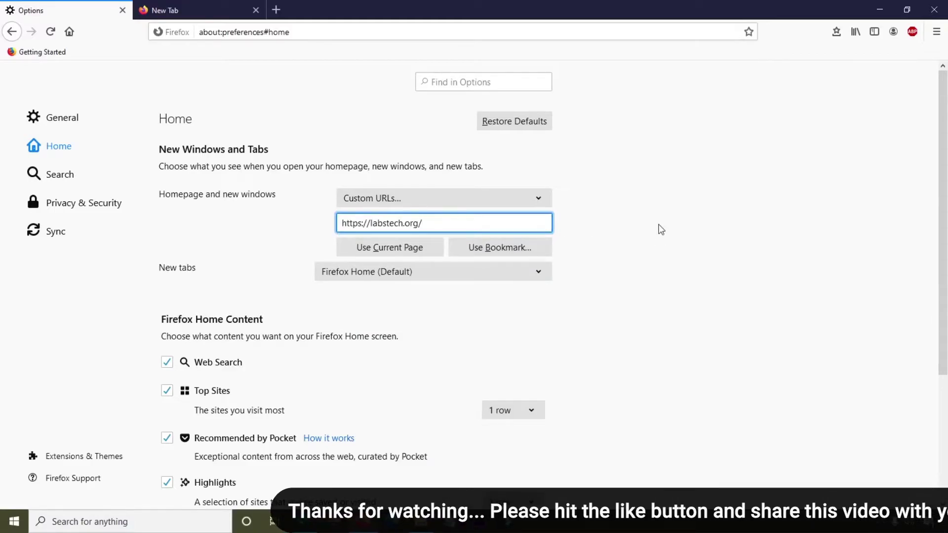
pyautogui.click(944, 6)
# Exit and relaunch Firefox on the LABSTECH homepage, declining its notifications prompt.
pyautogui.press('Return')
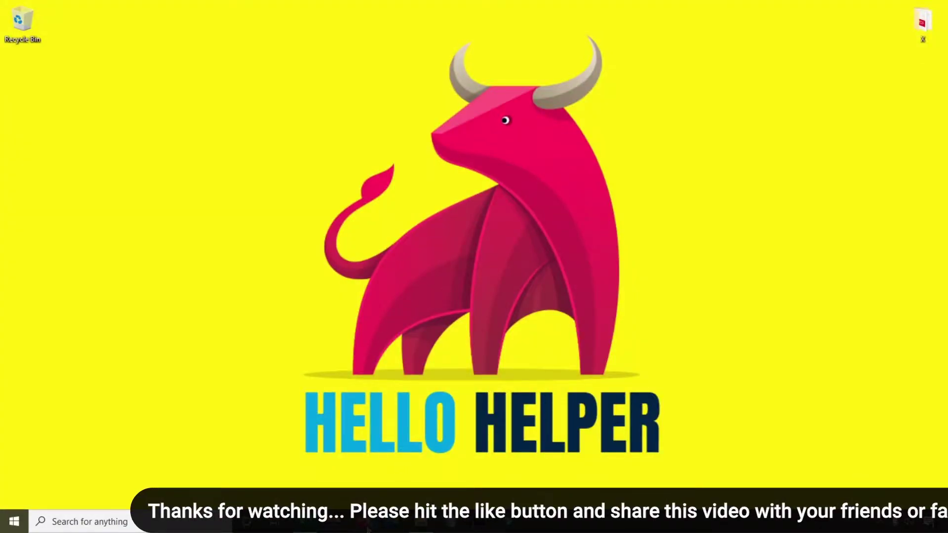
pyautogui.click(368, 525)
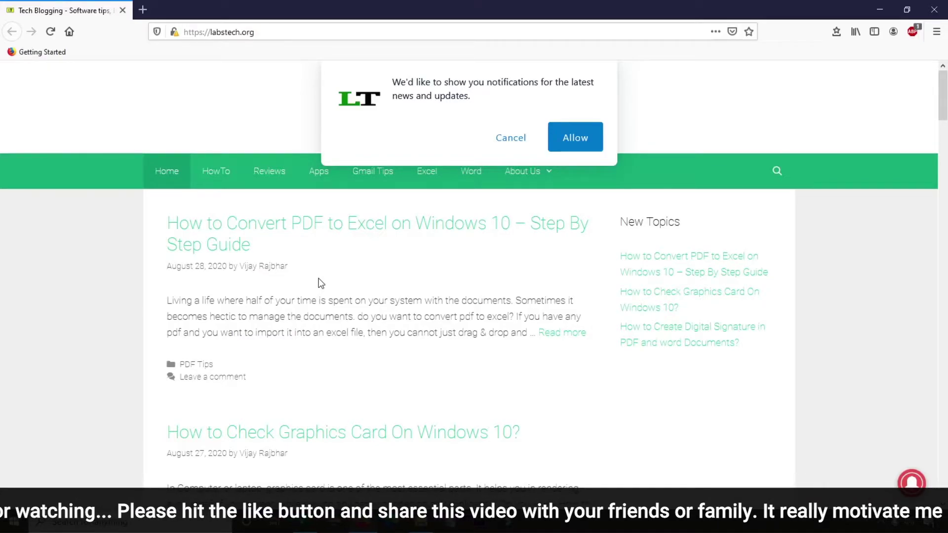
pyautogui.scroll(-3, 318, 281)
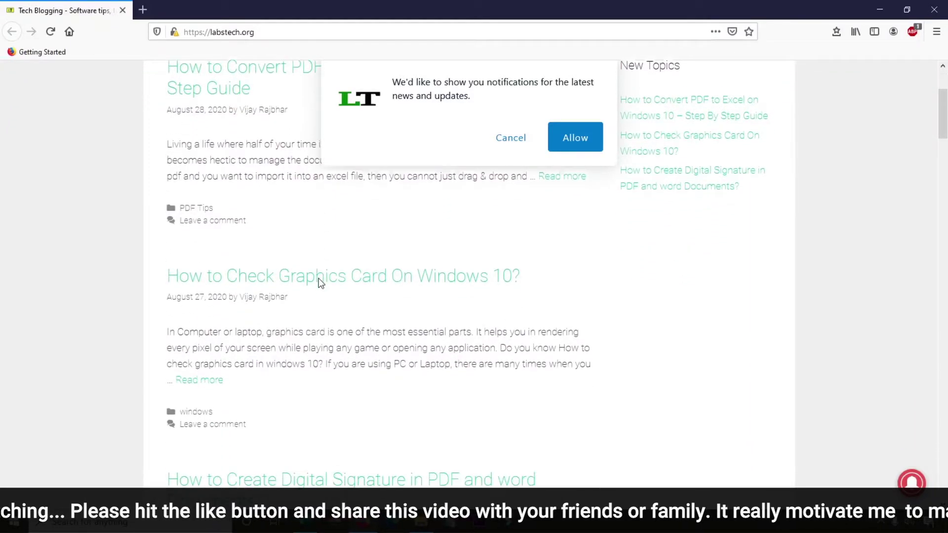
pyautogui.scroll(3, 93, 264)
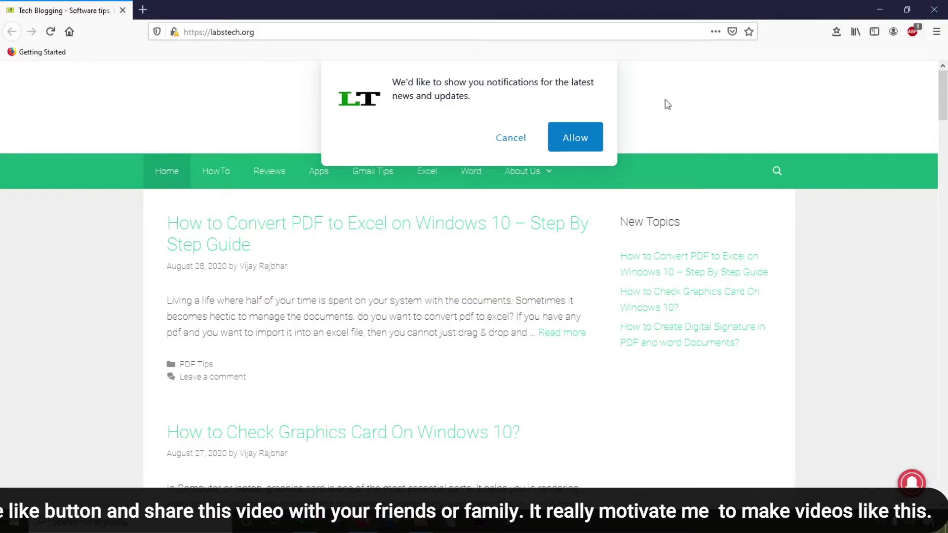
pyautogui.click(512, 139)
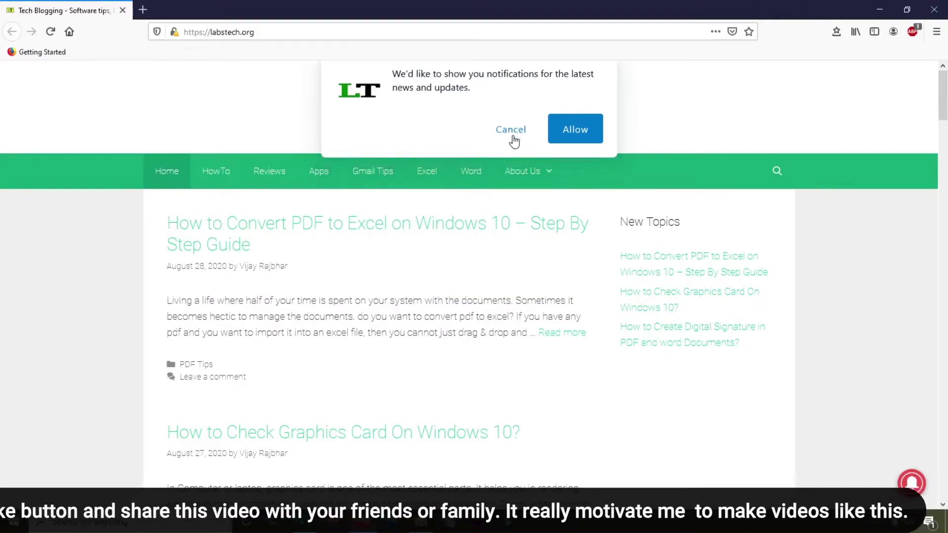
# Confirm new tabs still show Firefox Home, then bring up the Options page.
pyautogui.click(142, 9)
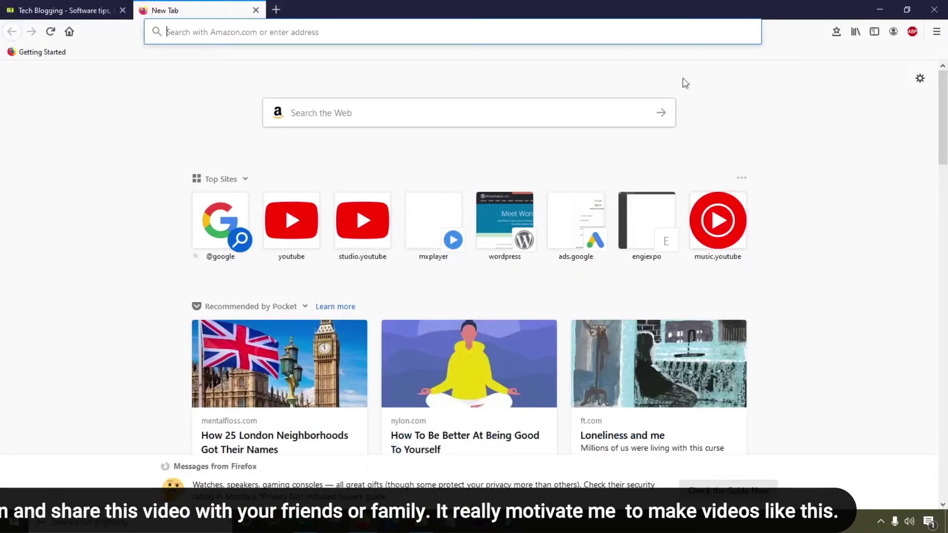
pyautogui.click(255, 10)
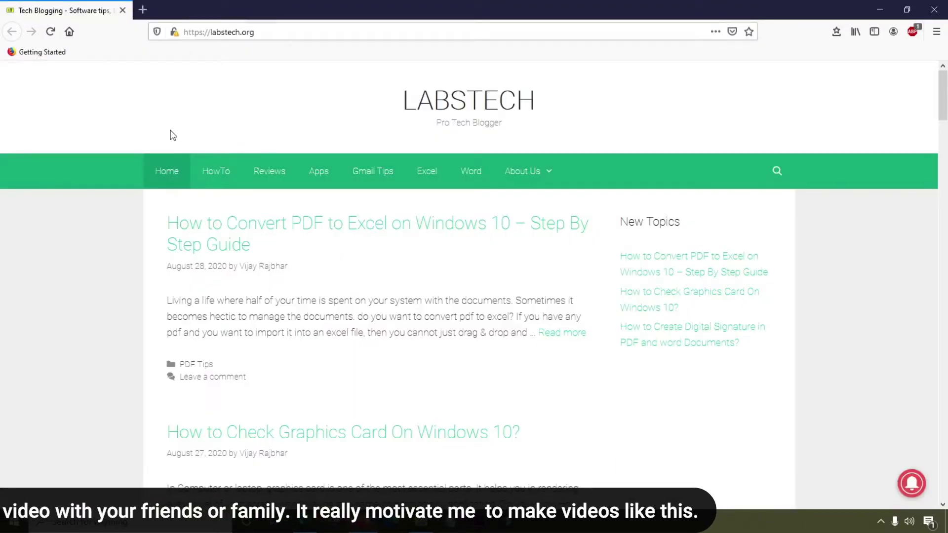
pyautogui.click(143, 9)
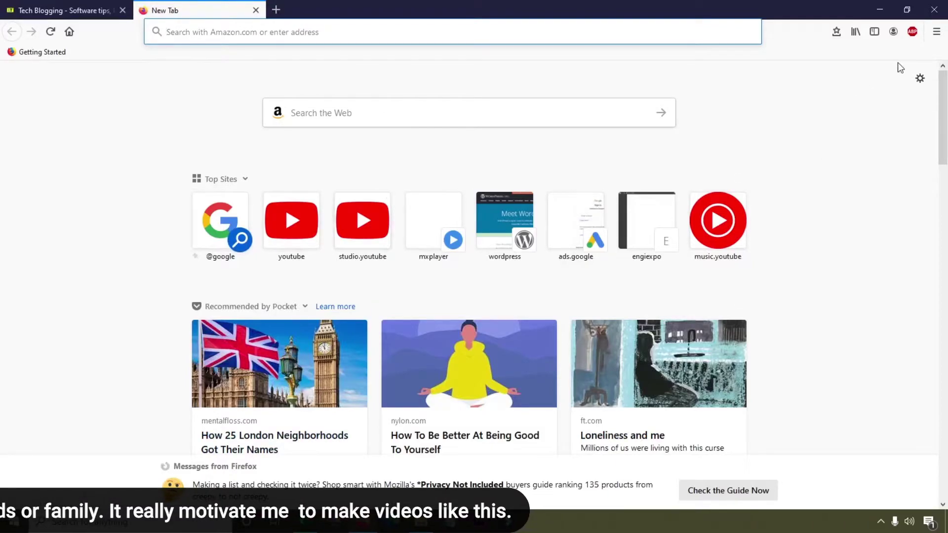
pyautogui.click(937, 33)
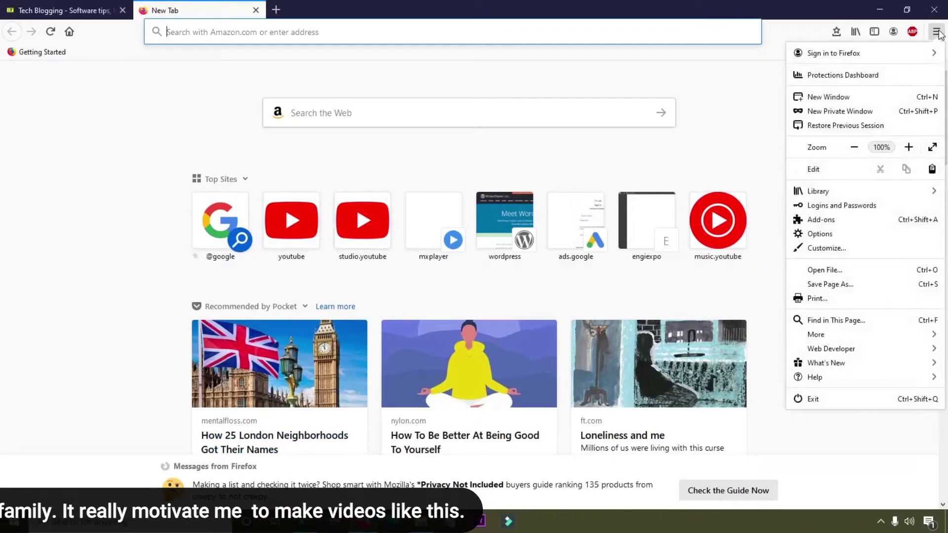
pyautogui.click(819, 236)
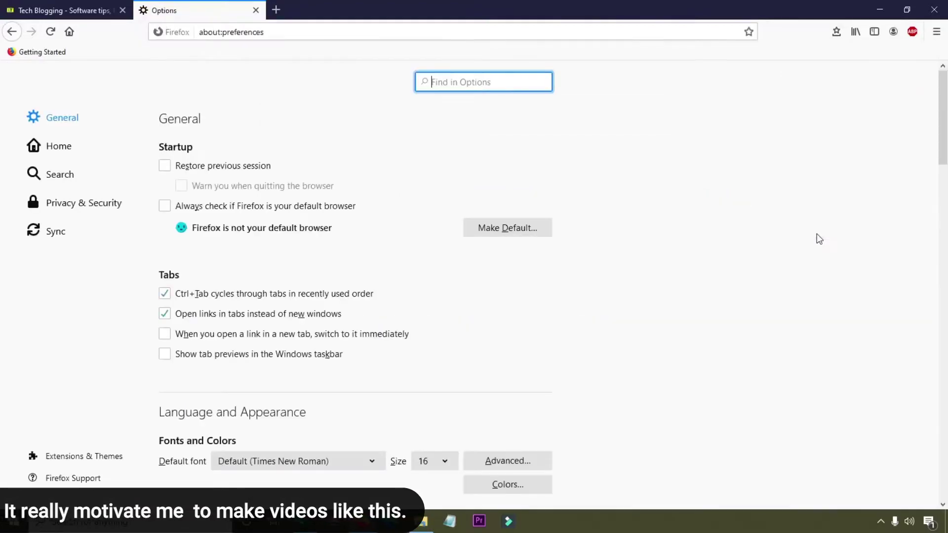
pyautogui.click(54, 151)
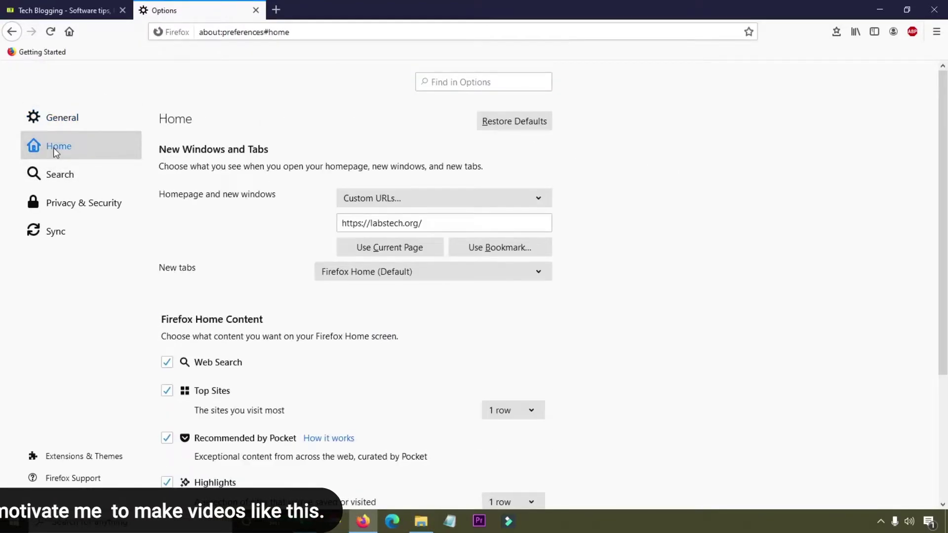
pyautogui.click(468, 223)
pyautogui.moveTo(469, 222); pyautogui.dragTo(342, 223)
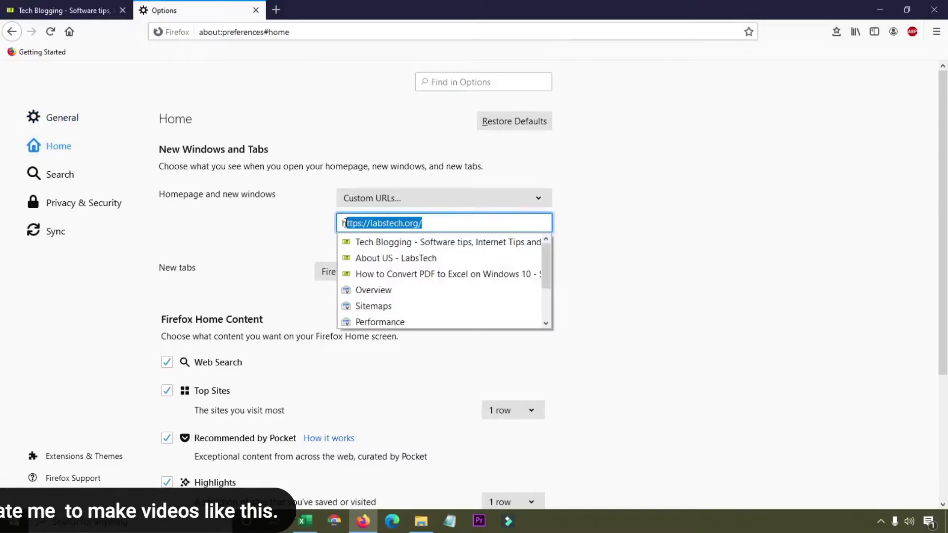
pyautogui.hotkey('ctrl', 'v')
pyautogui.hotkey('ctrl', 'a')
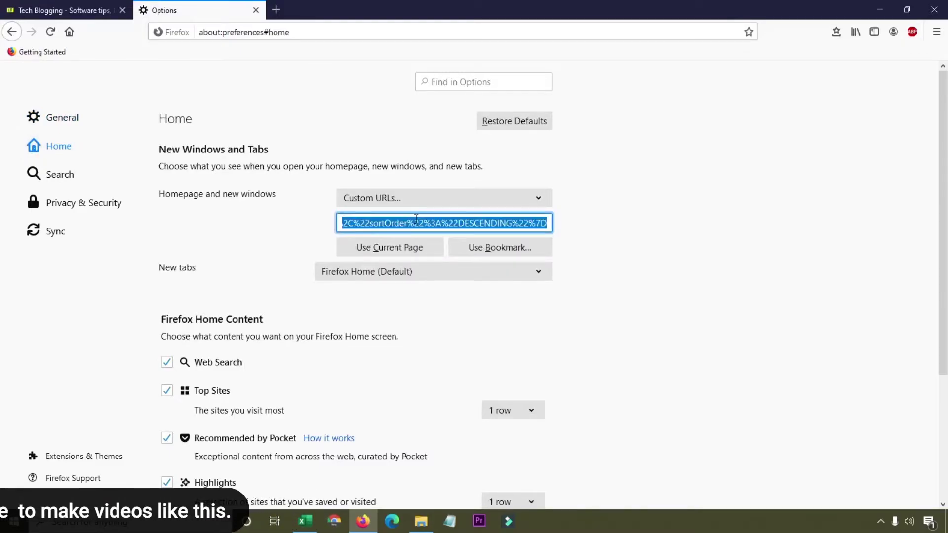
pyautogui.press('BackSpace')
pyautogui.write('yout')
pyautogui.press('Down')
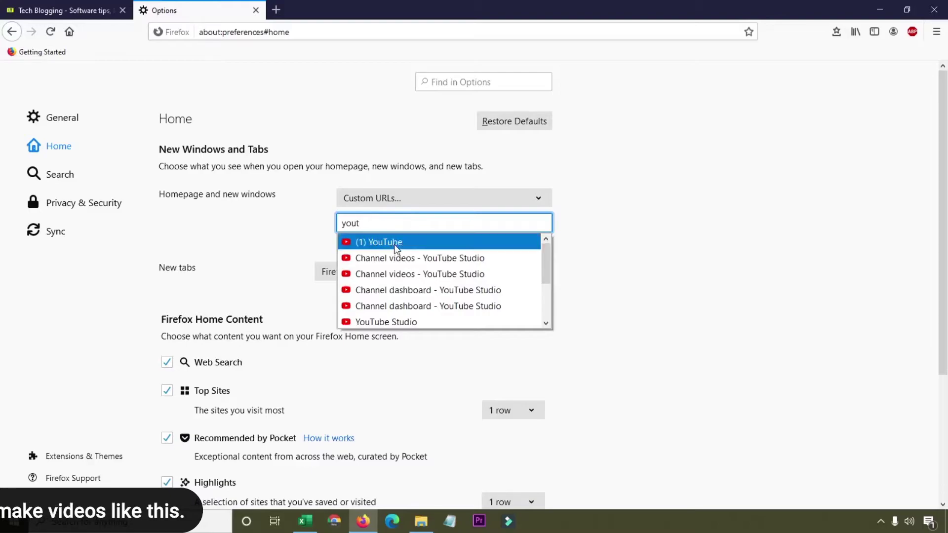
pyautogui.press('Return')
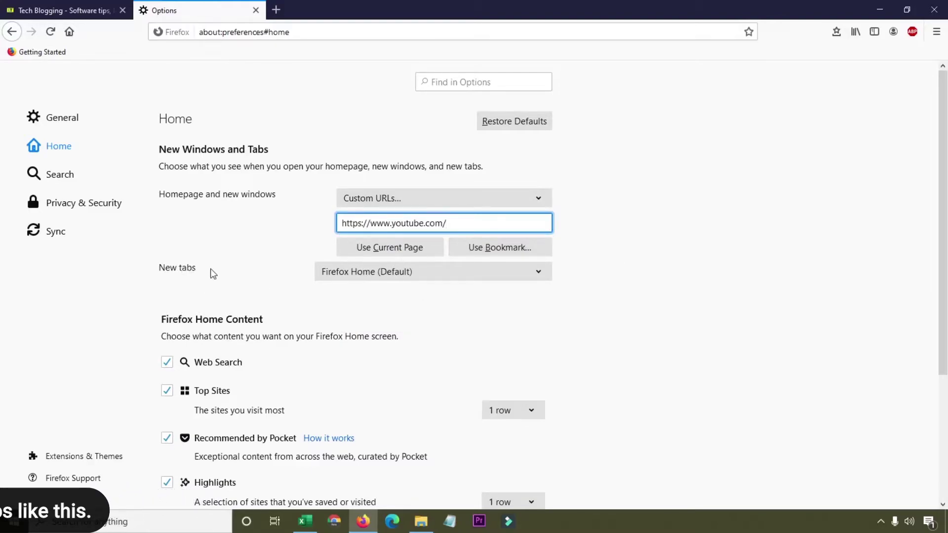
pyautogui.click(494, 277)
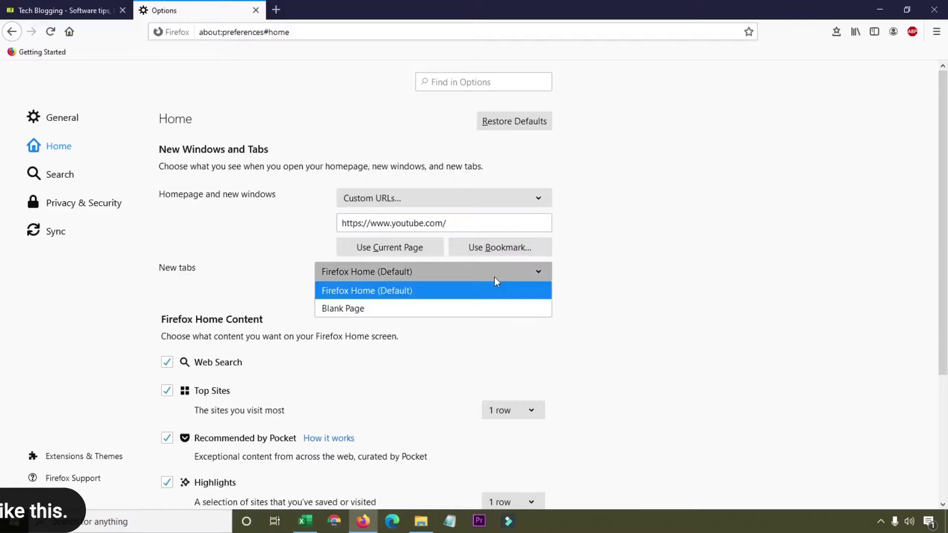
# Set new tabs to Blank Page and open a new tab to check it.
pyautogui.click(358, 309)
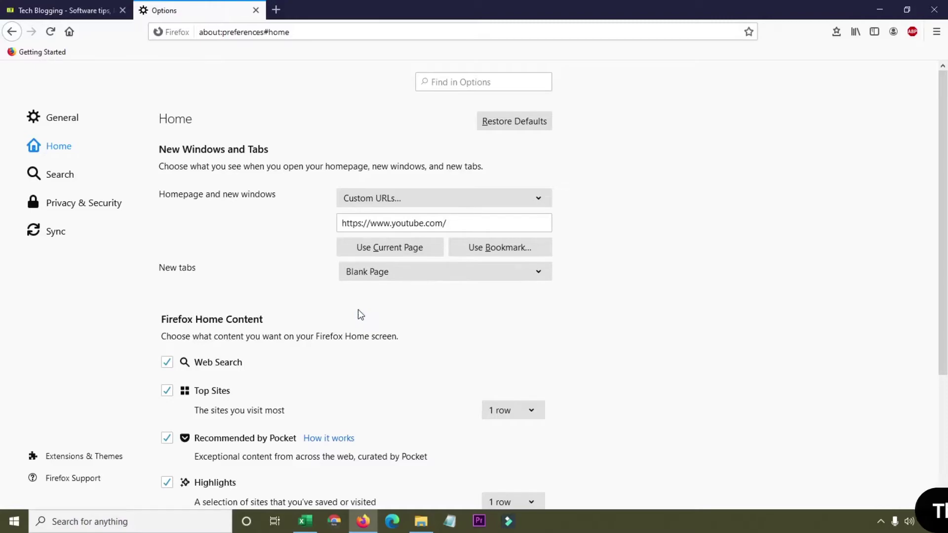
pyautogui.click(276, 10)
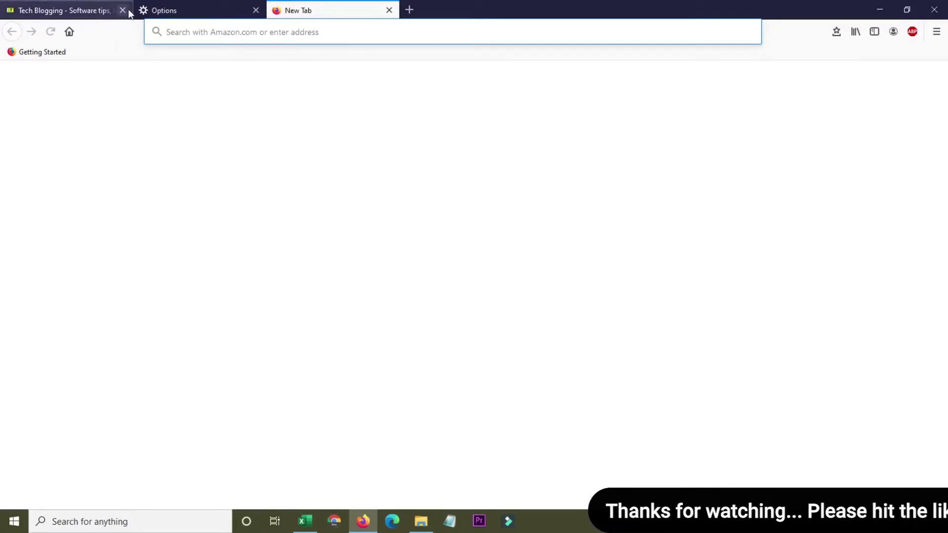
# Close all tabs, relaunch Firefox on the YouTube homepage, and open a blank new tab.
pyautogui.click(933, 9)
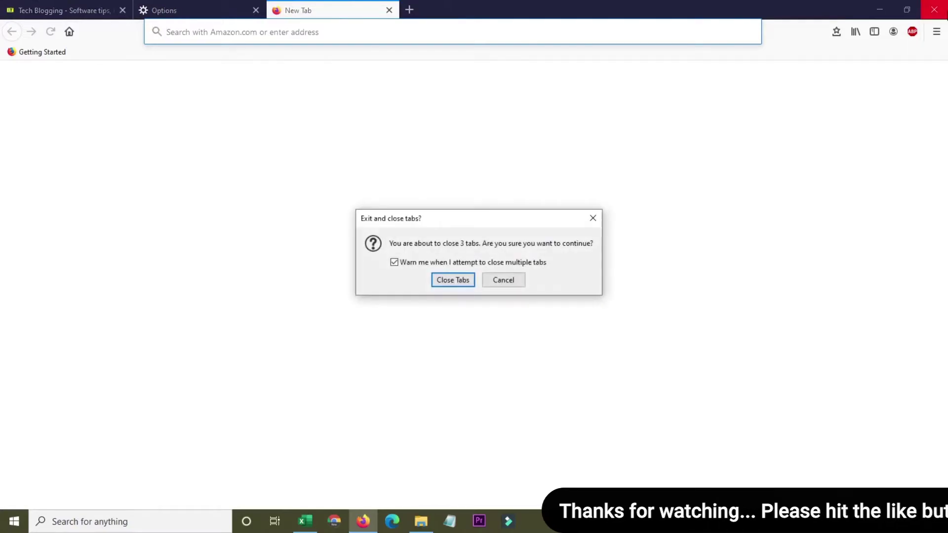
pyautogui.click(451, 278)
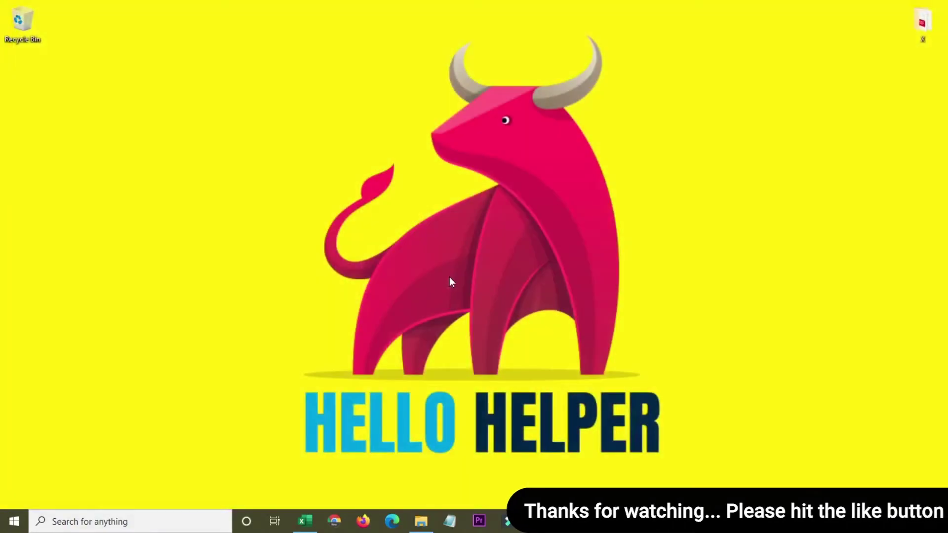
pyautogui.rightClick(302, 188)
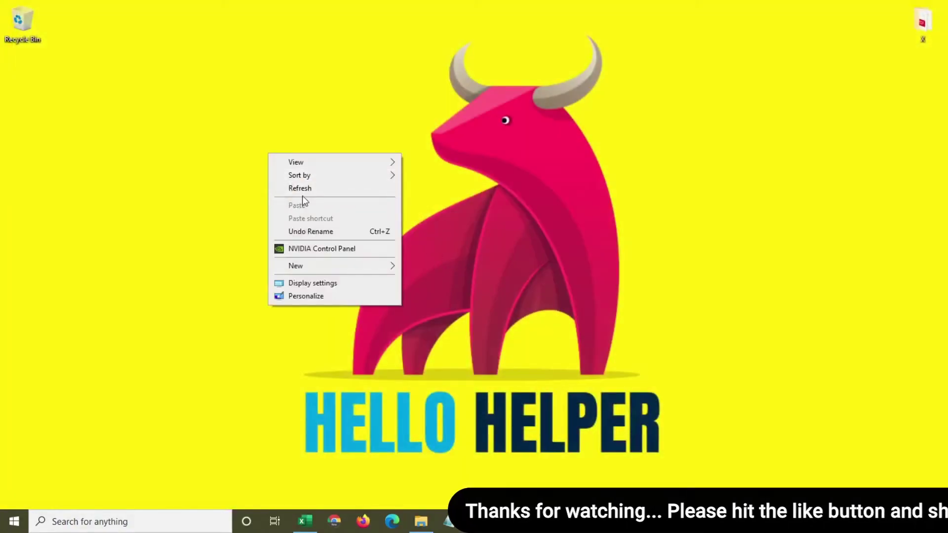
pyautogui.click(383, 322)
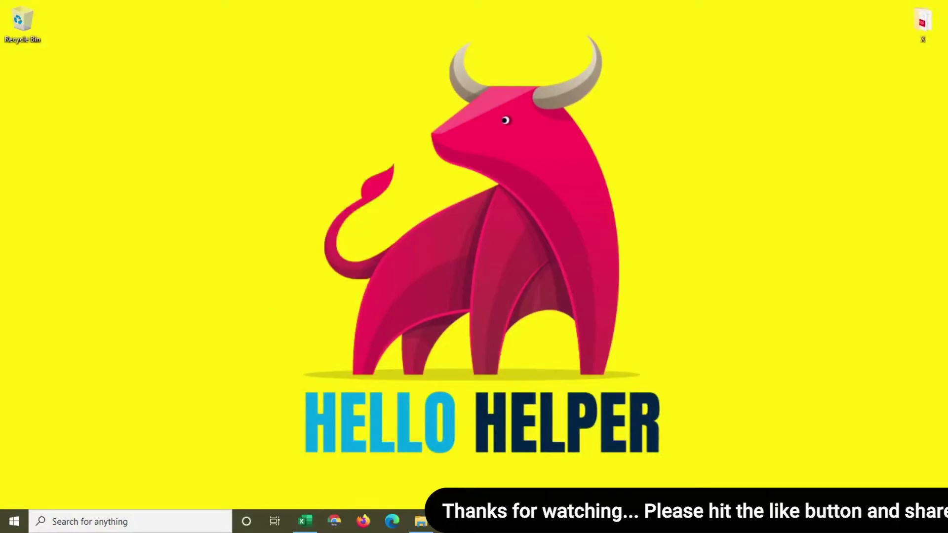
pyautogui.click(365, 522)
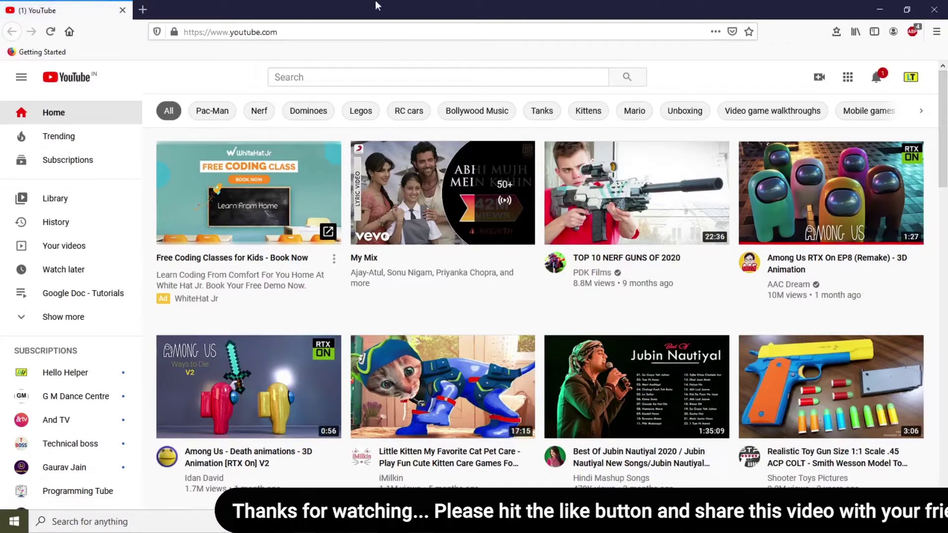
pyautogui.click(142, 10)
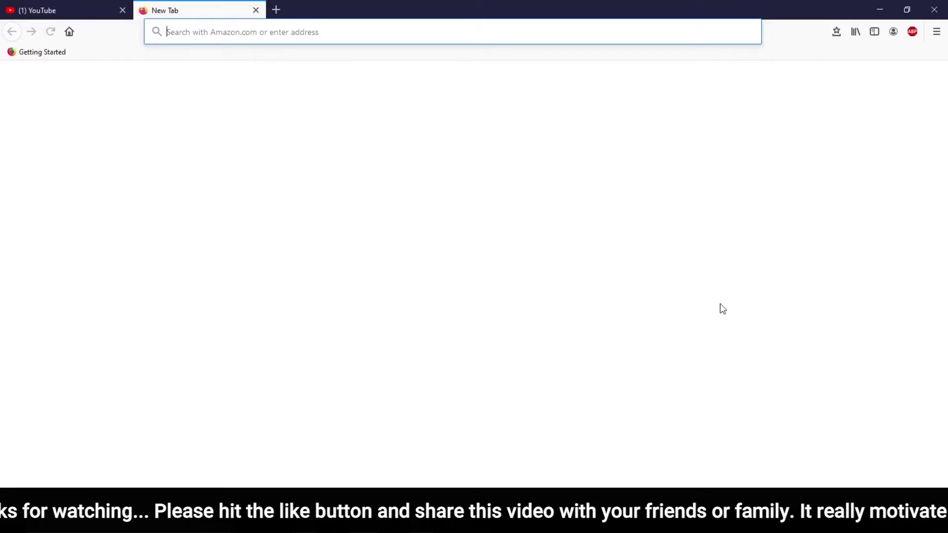
# Switch the default search engine from Amazon.com to Google and test it in a new tab.
pyautogui.click(936, 31)
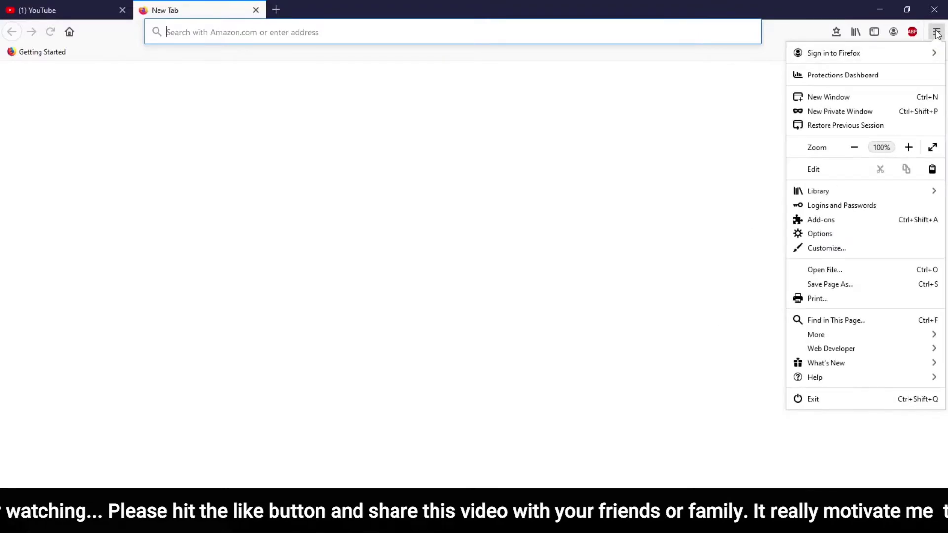
pyautogui.click(827, 235)
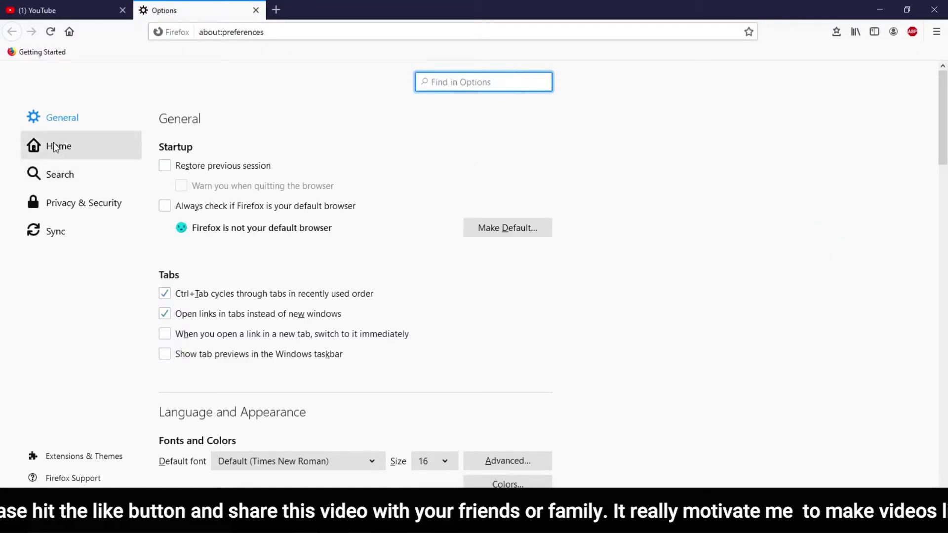
pyautogui.click(59, 176)
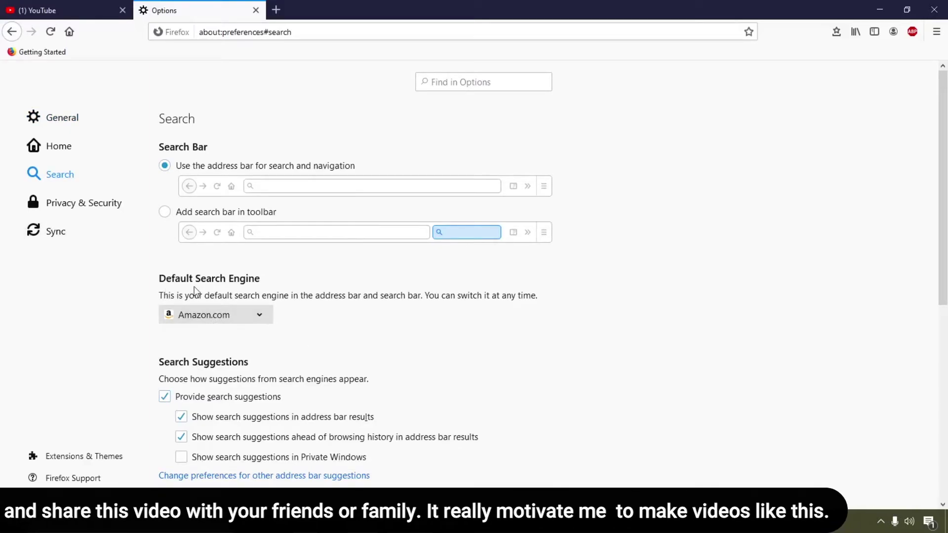
pyautogui.click(263, 316)
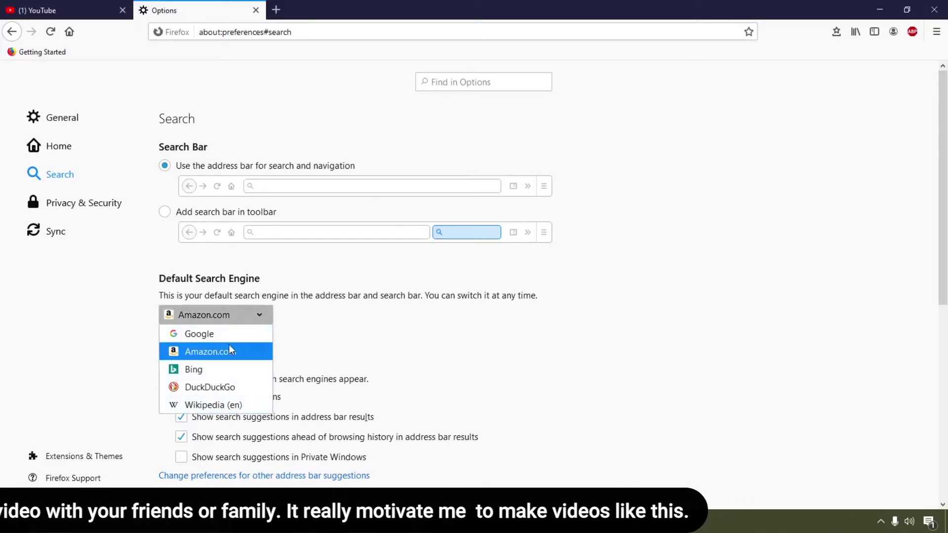
pyautogui.click(200, 335)
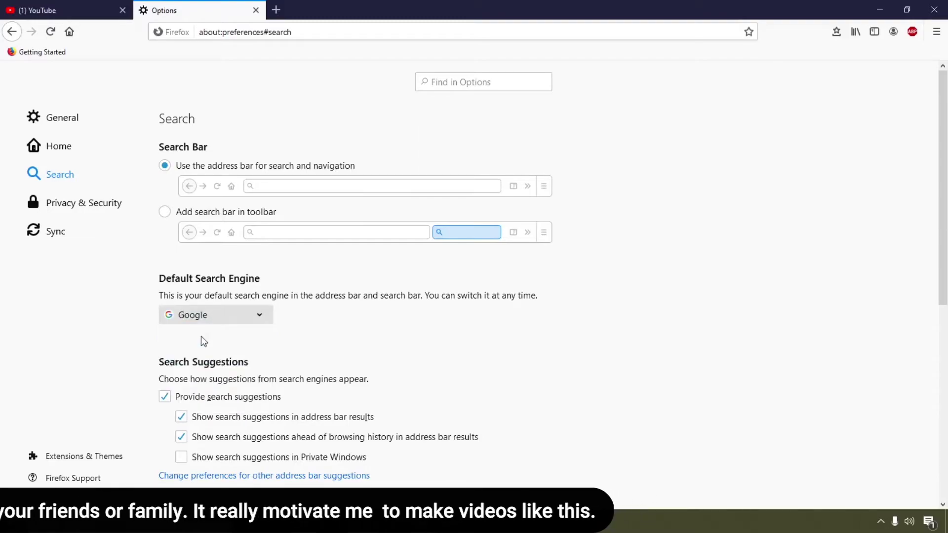
pyautogui.click(276, 11)
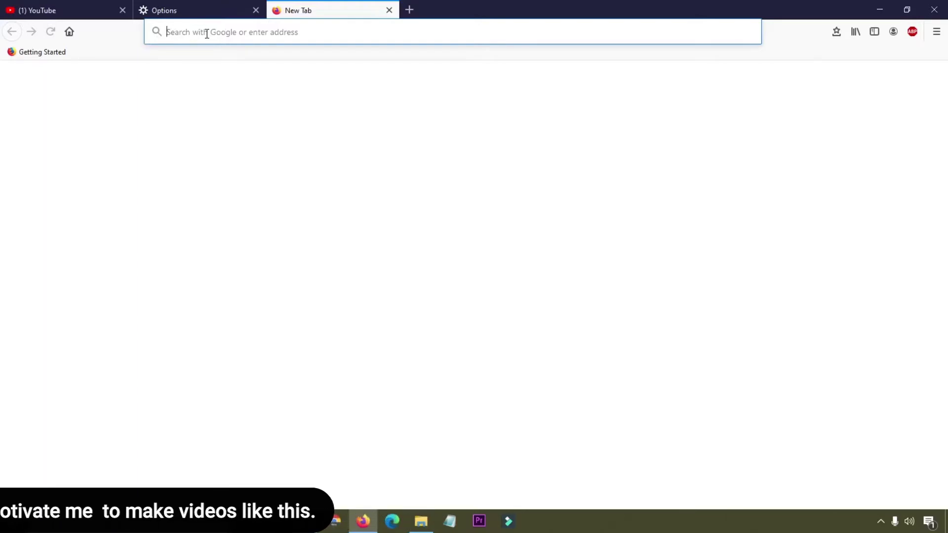
# Search 'products names' from the new tab's address bar and skim the Google results.
pyautogui.write('produ')
pyautogui.press('BackSpace')
pyautogui.press('BackSpace')
pyautogui.write('du')
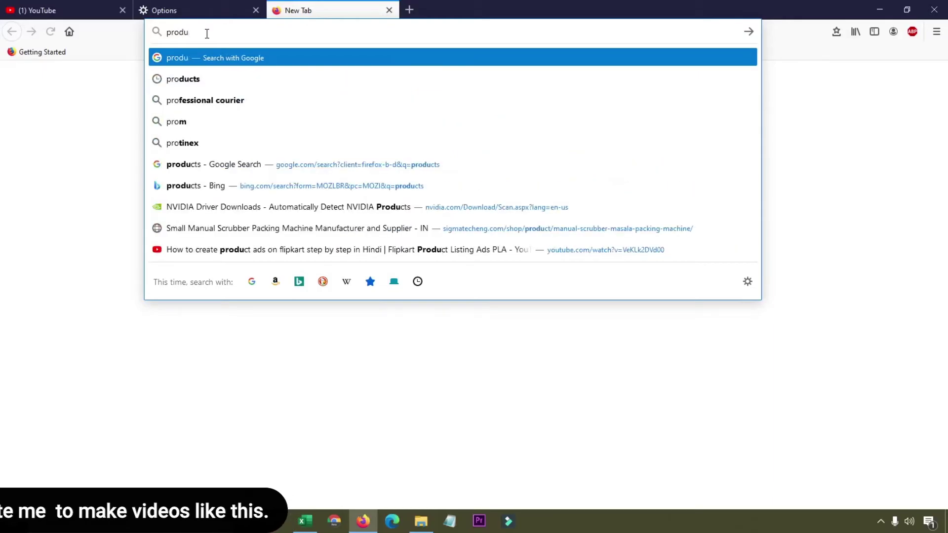
pyautogui.write('cts')
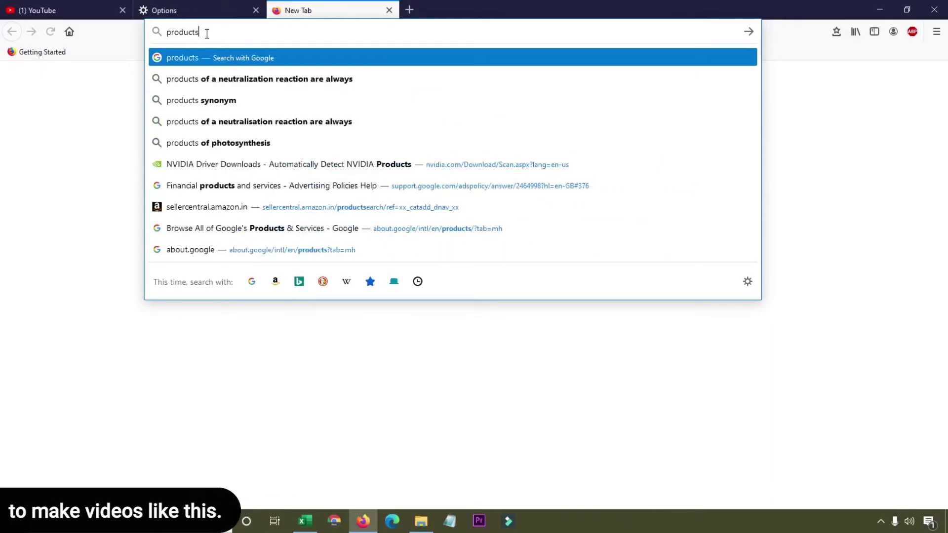
pyautogui.write(' names')
pyautogui.press('Return')
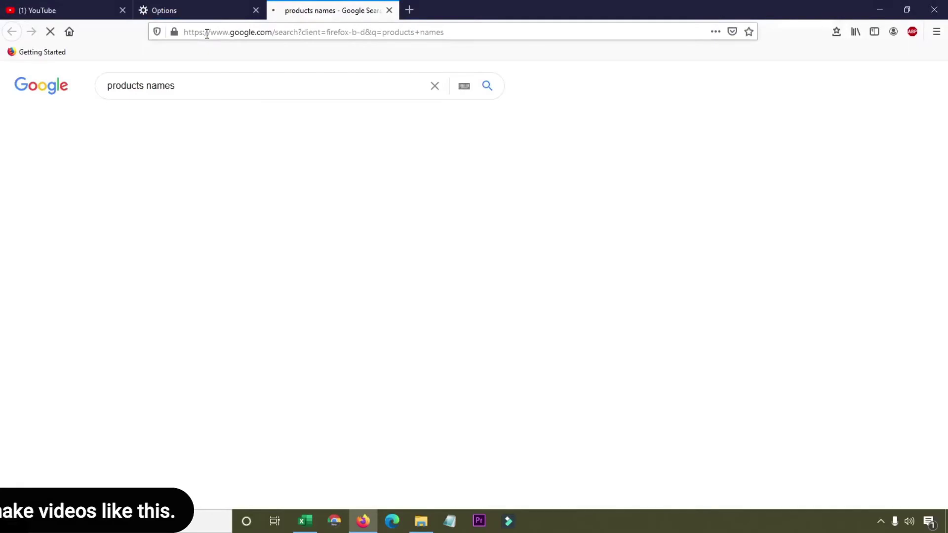
pyautogui.scroll(-2, 260, 285)
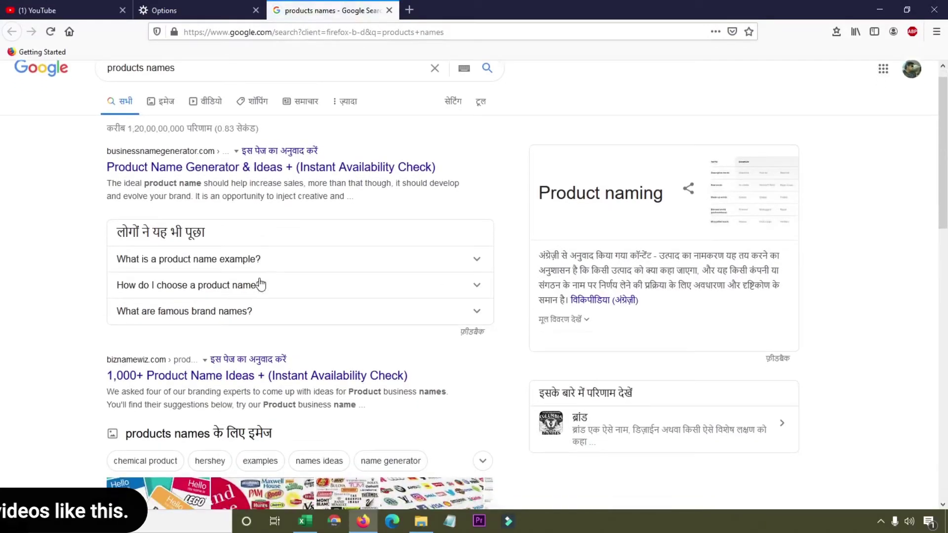
pyautogui.scroll(-3, 261, 285)
pyautogui.scroll(2, 214, 196)
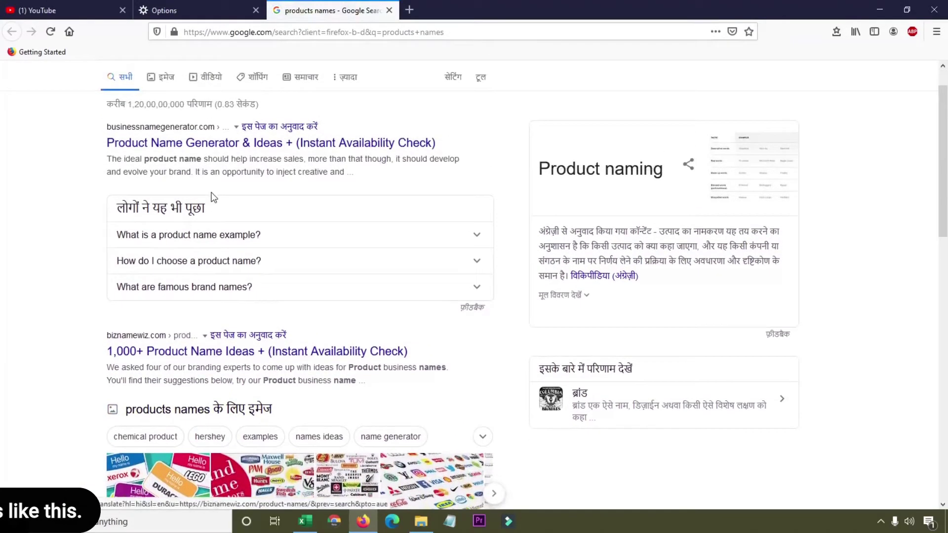
pyautogui.scroll(2, 213, 196)
pyautogui.click(202, 11)
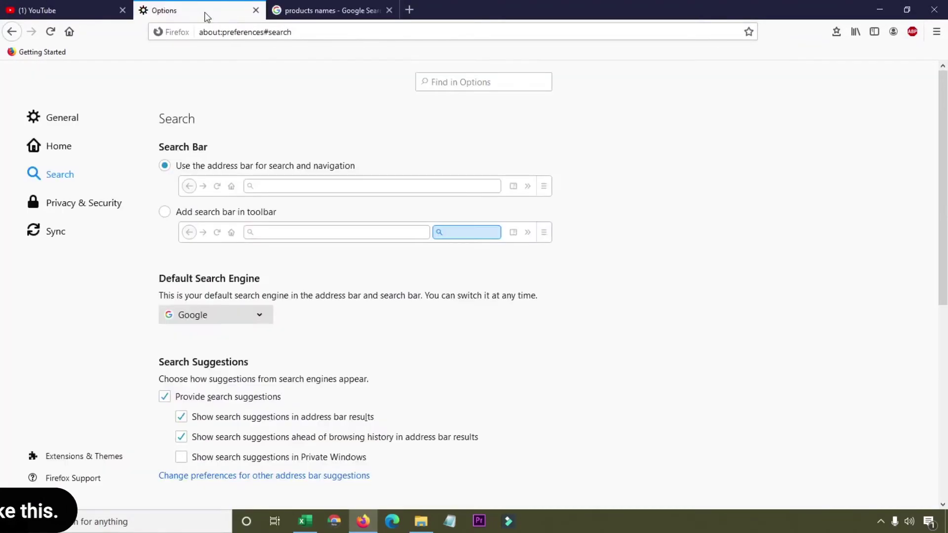
# Set Amazon.com as the default search engine, close the Google tab and open a blank tab.
pyautogui.click(260, 317)
pyautogui.click(234, 354)
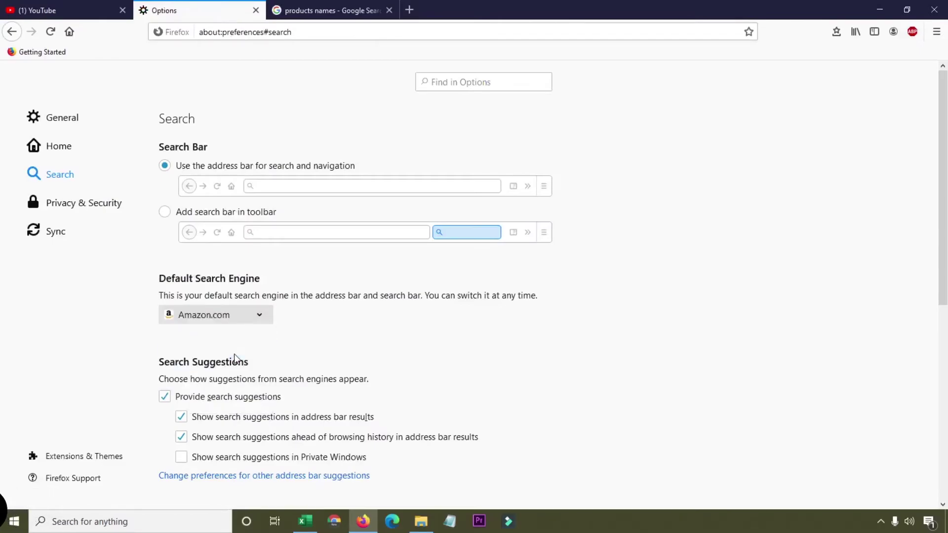
pyautogui.click(316, 10)
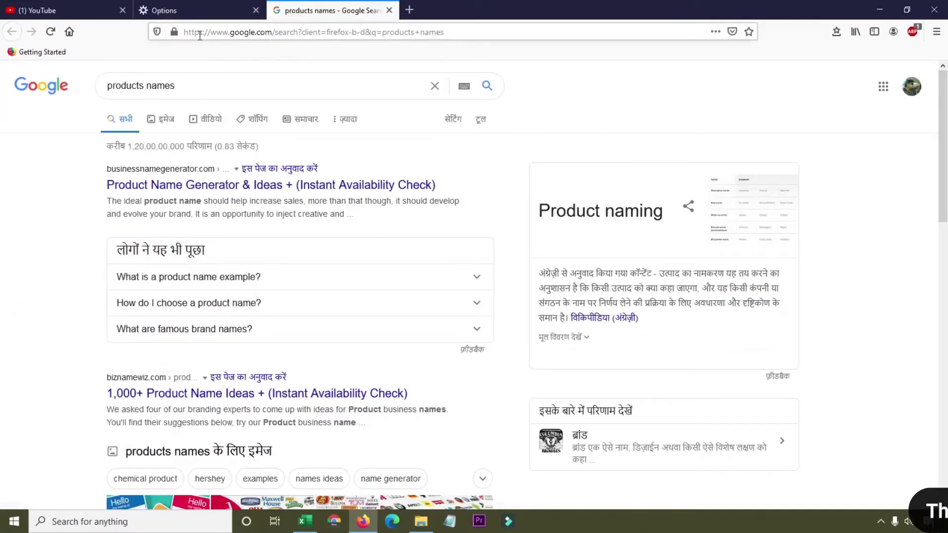
pyautogui.click(389, 10)
pyautogui.click(282, 9)
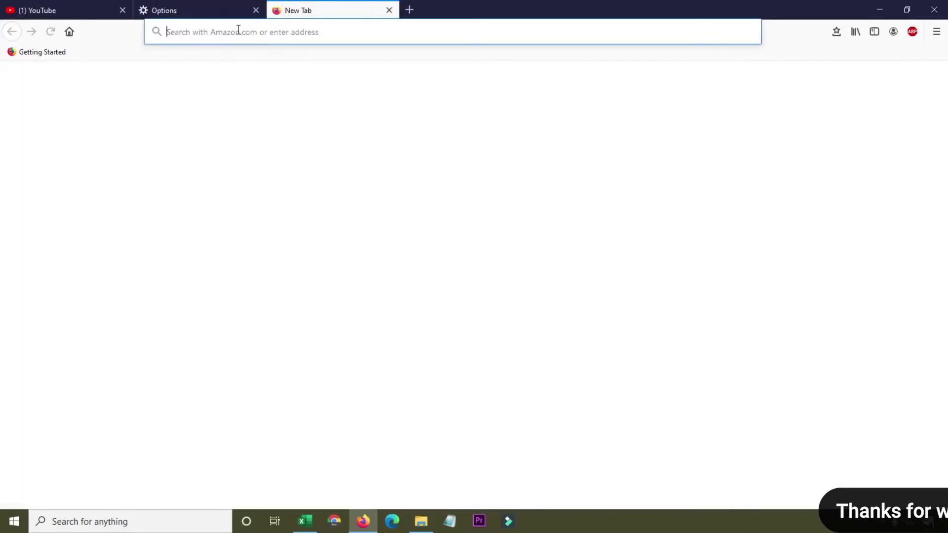
pyautogui.click(197, 10)
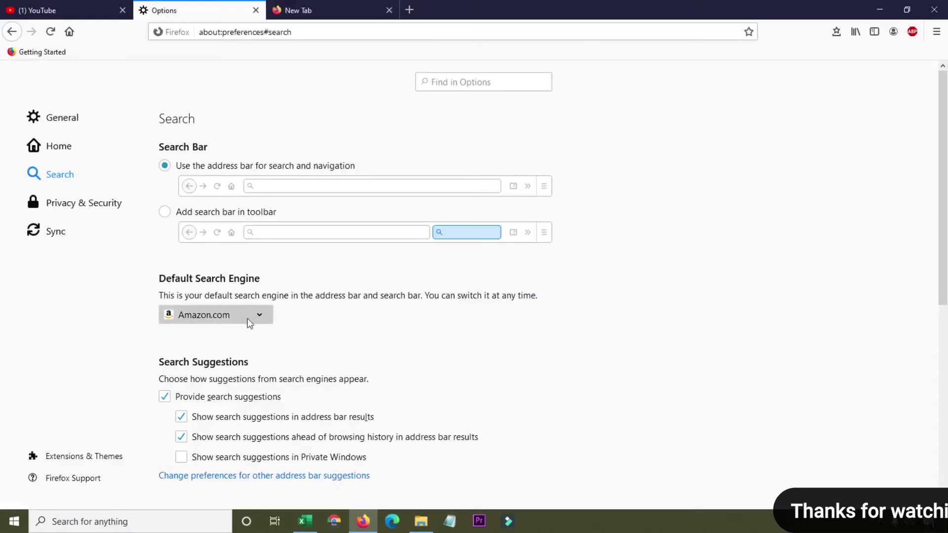
pyautogui.click(366, 9)
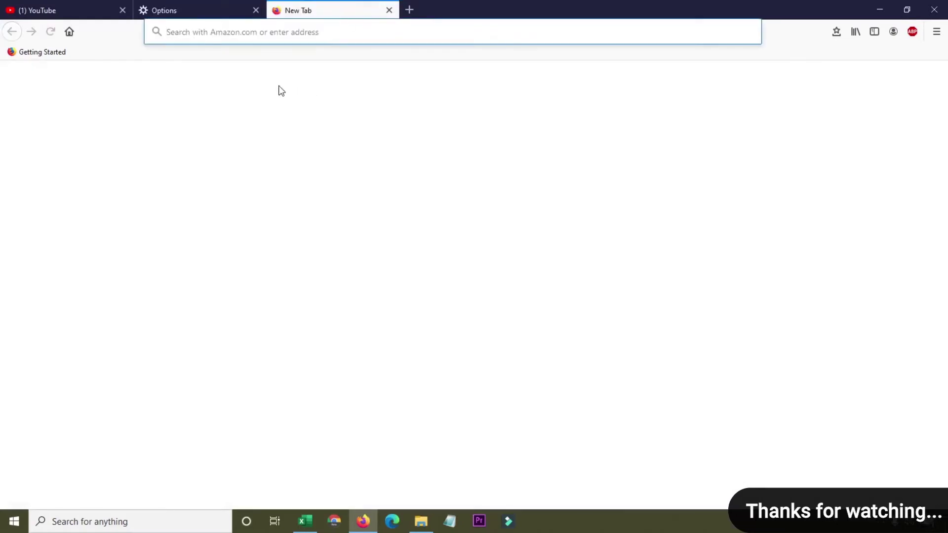
# Search 'mobile' from the address bar to confirm Amazon results.
pyautogui.write('prod')
pyautogui.press('BackSpace')
pyautogui.press('BackSpace')
pyautogui.press('BackSpace')
pyautogui.press('BackSpace')
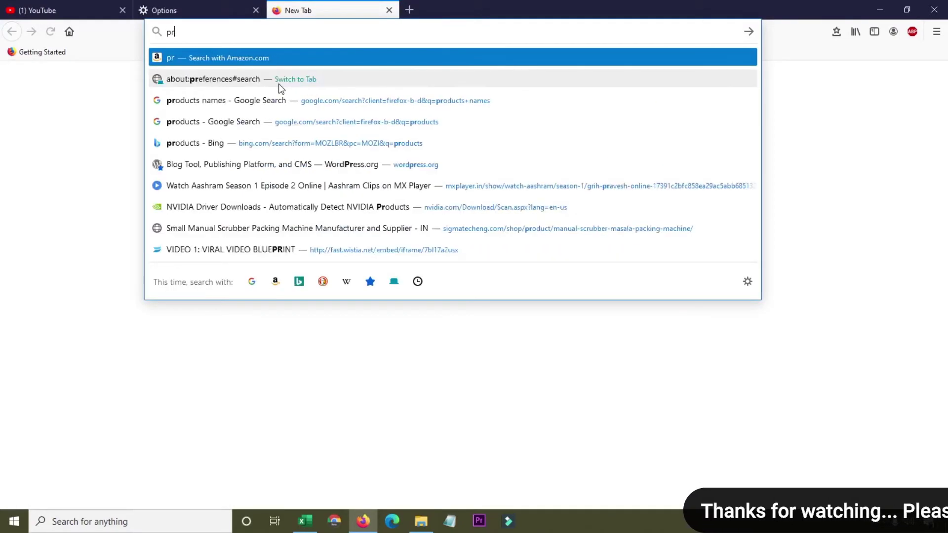
pyautogui.write('mobile')
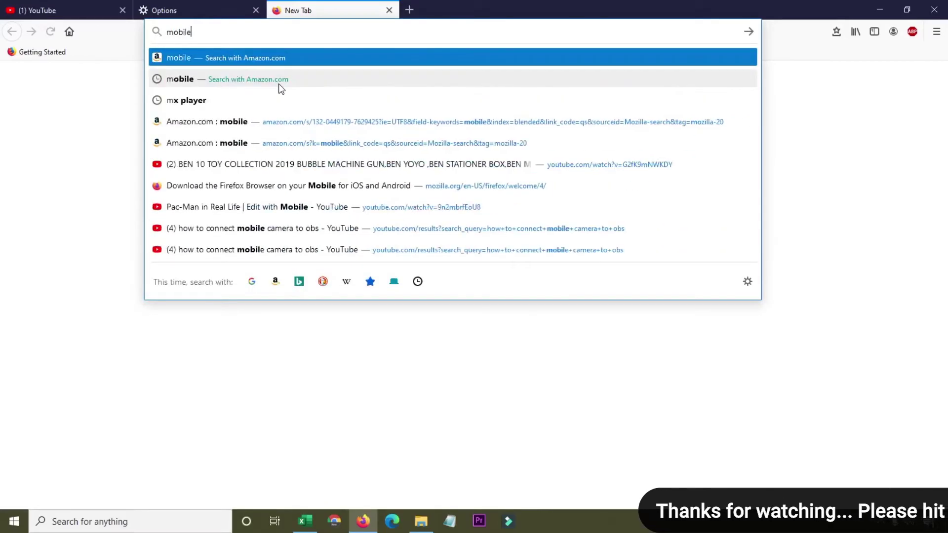
pyautogui.press('Return')
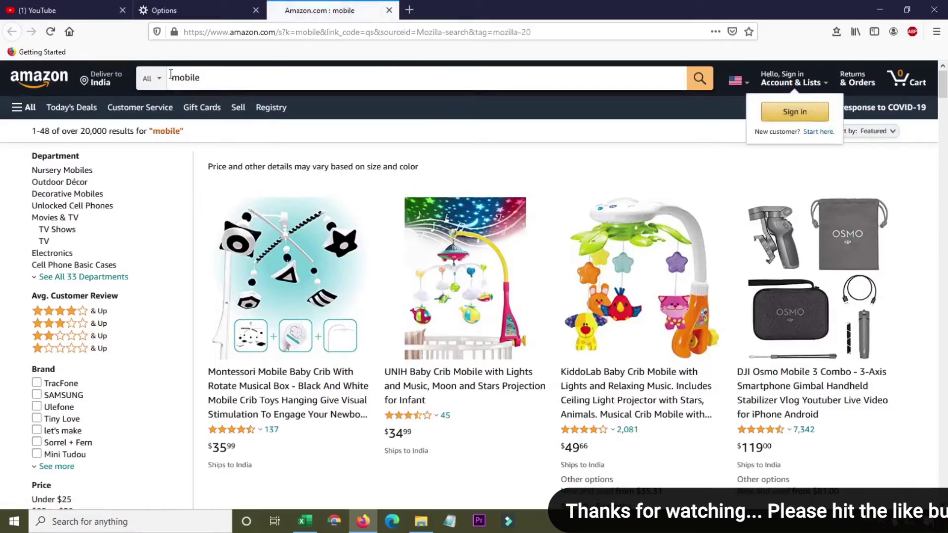
pyautogui.doubleClick(232, 79)
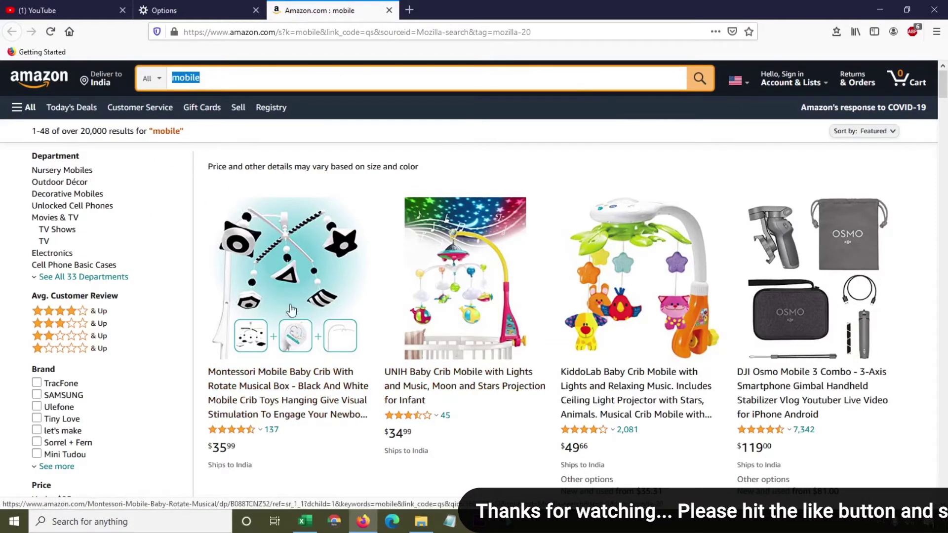
pyautogui.click(181, 11)
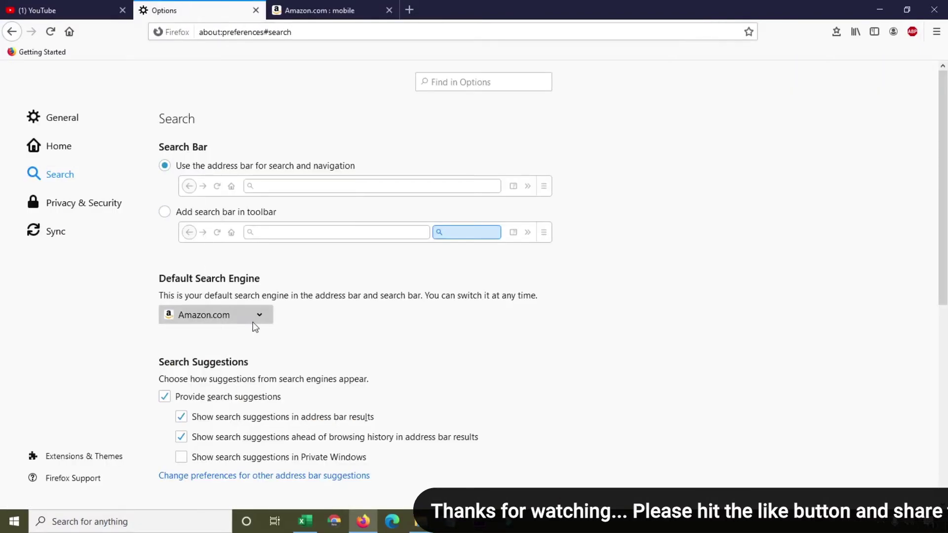
# Switch the default search engine to Bing, then search 'products' from a fresh new tab.
pyautogui.click(256, 323)
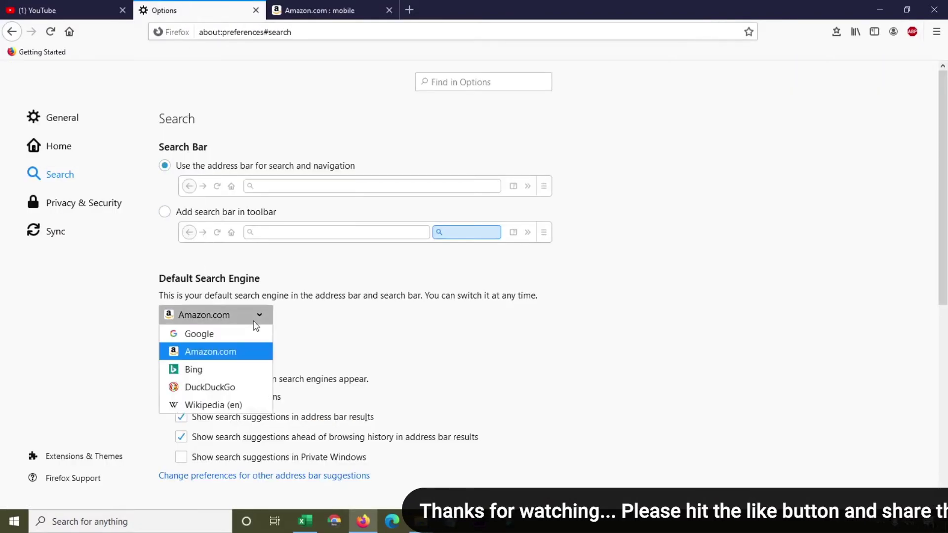
pyautogui.click(207, 371)
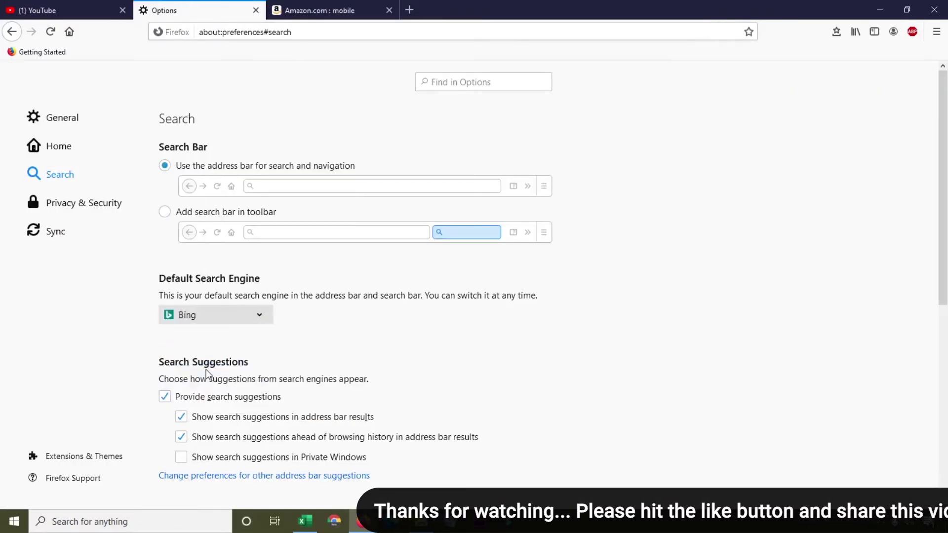
pyautogui.click(389, 10)
pyautogui.click(275, 9)
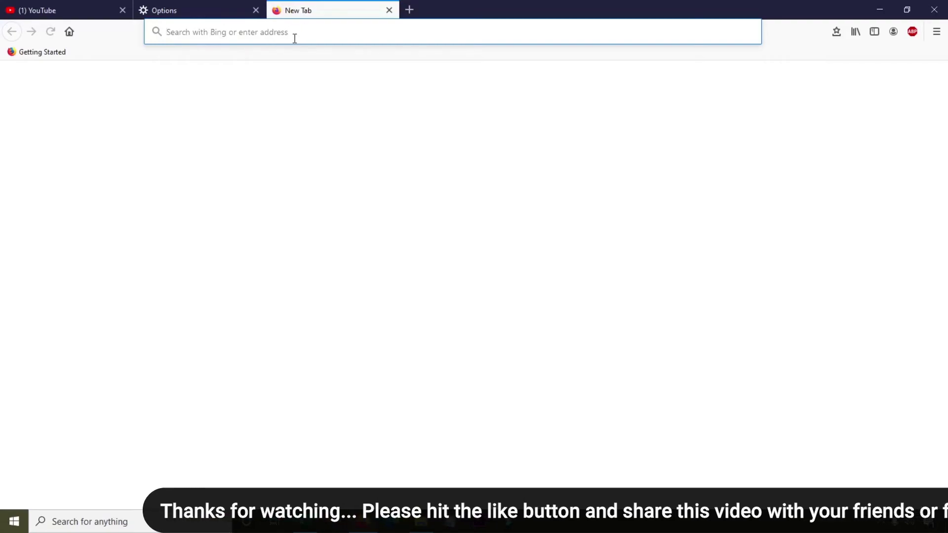
pyautogui.write('produc')
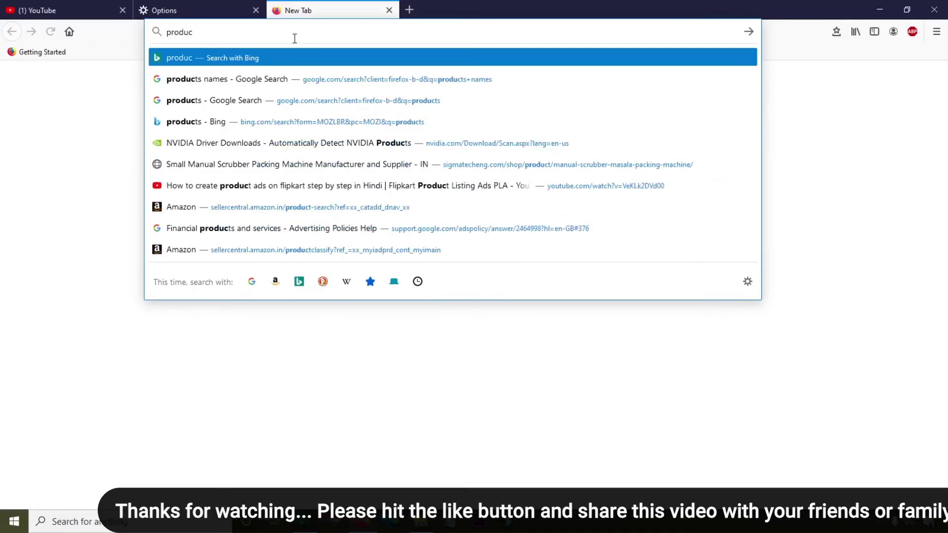
pyautogui.write('ts')
pyautogui.press('Return')
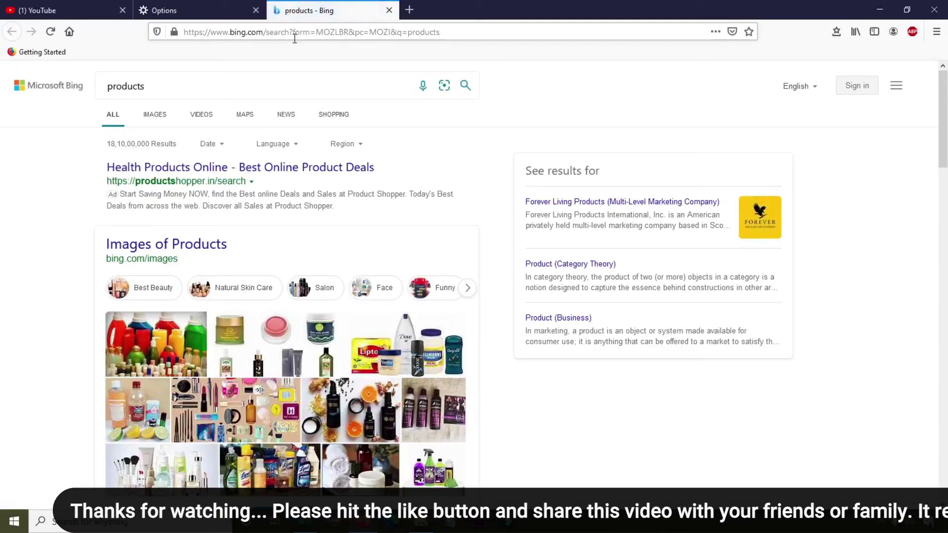